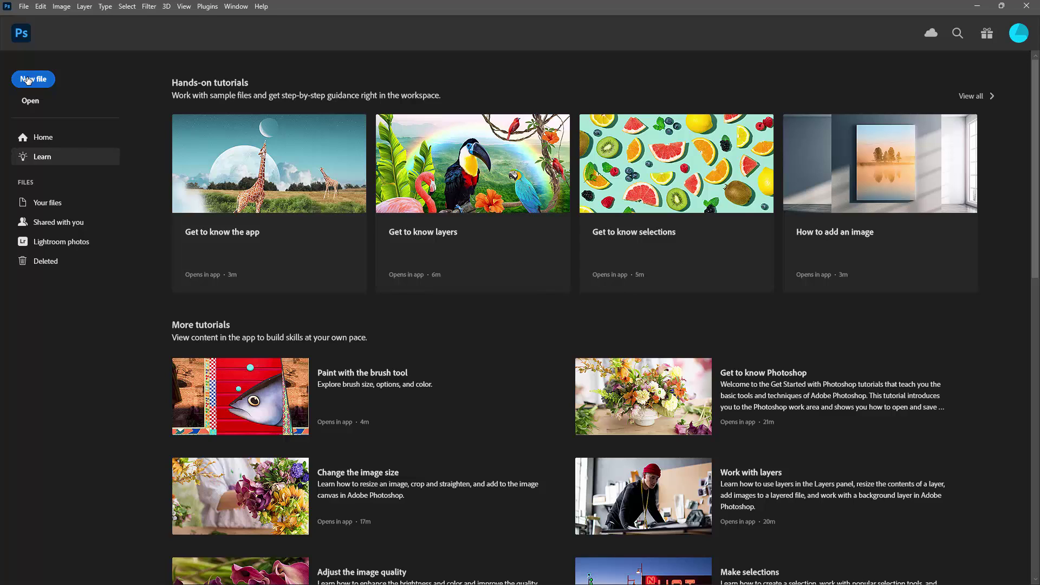
Start a new document using the custom 1000 × 1000 px, 300 ppi preset.
left_click(28, 80)
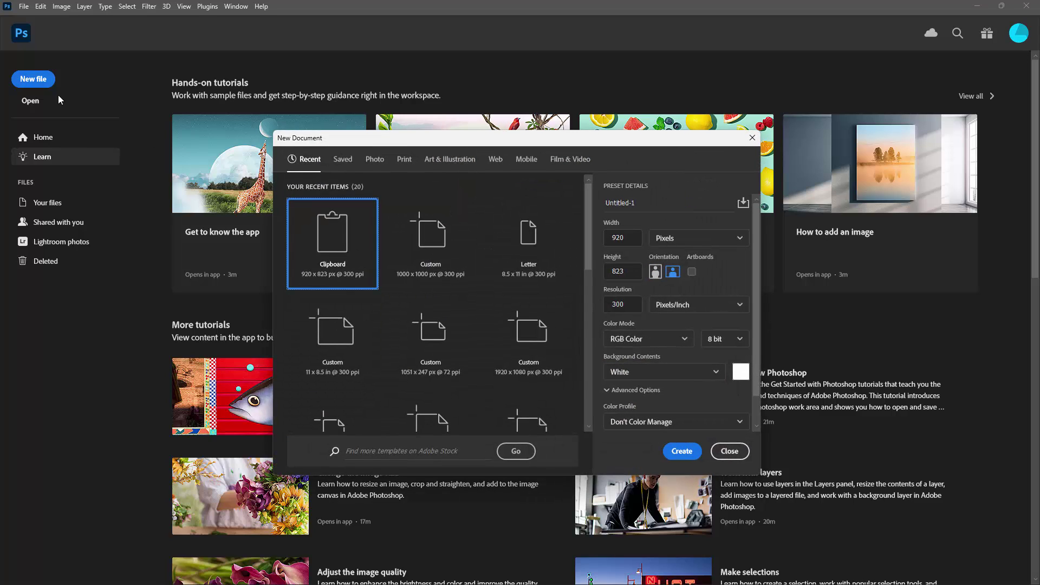
left_click(407, 275)
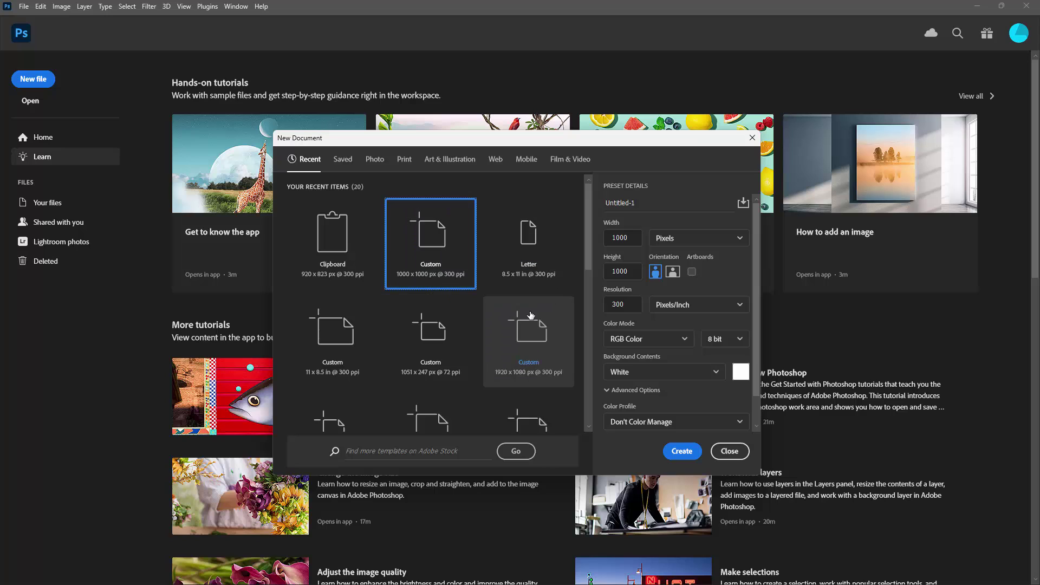
Create the 1000 px square canvas, fit it on screen, and draw a tall green ellipse (about 380 × 645 px).
left_click(671, 452)
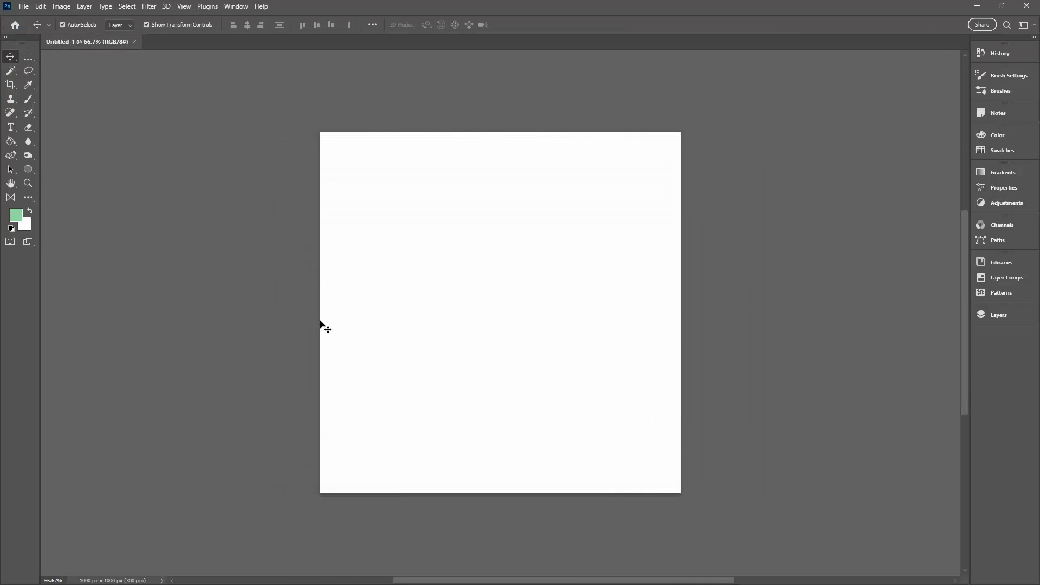
key("ctrl+0")
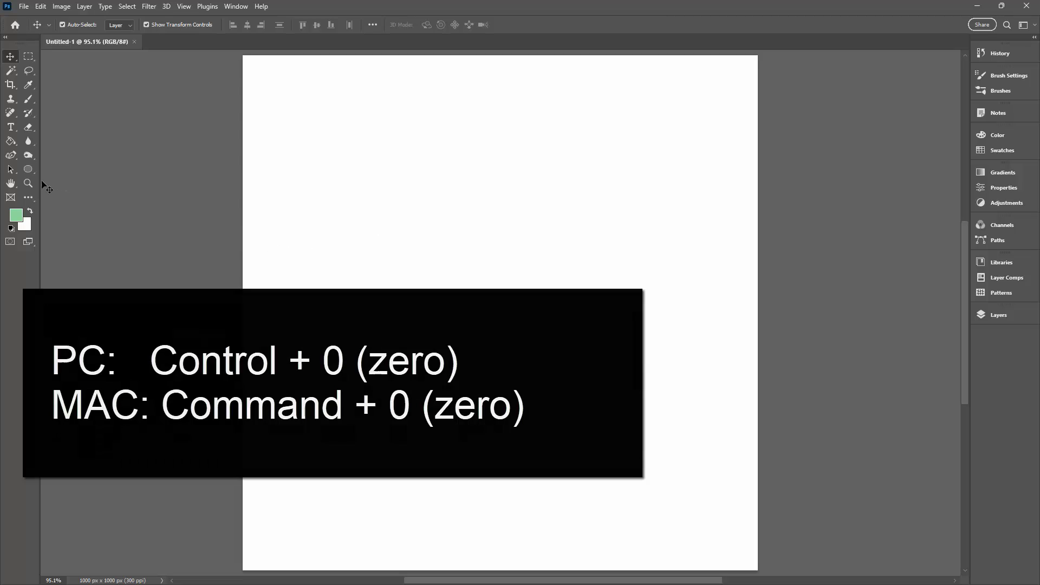
left_click(29, 170)
right_click(29, 171)
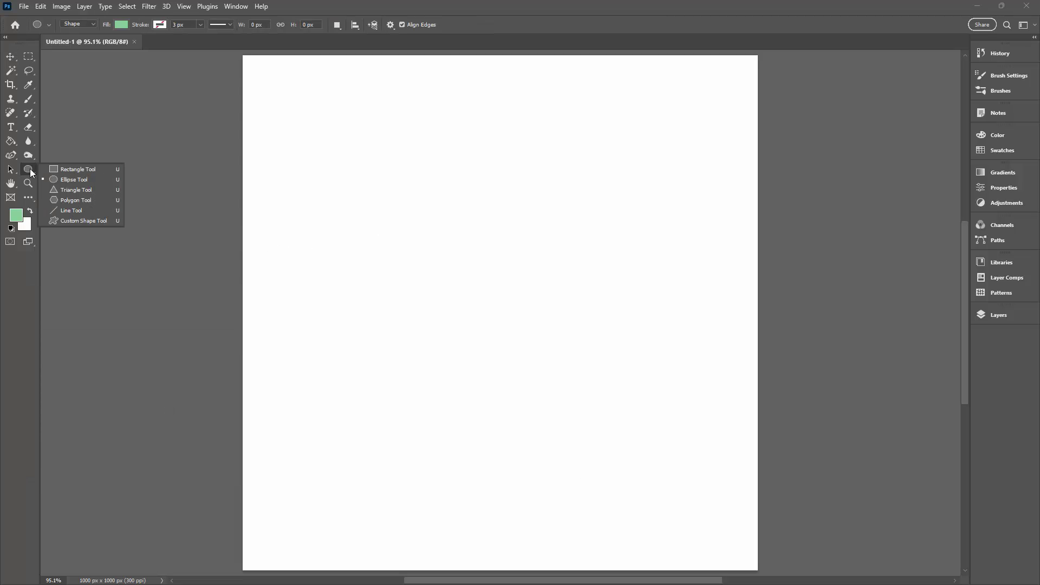
left_click(60, 179)
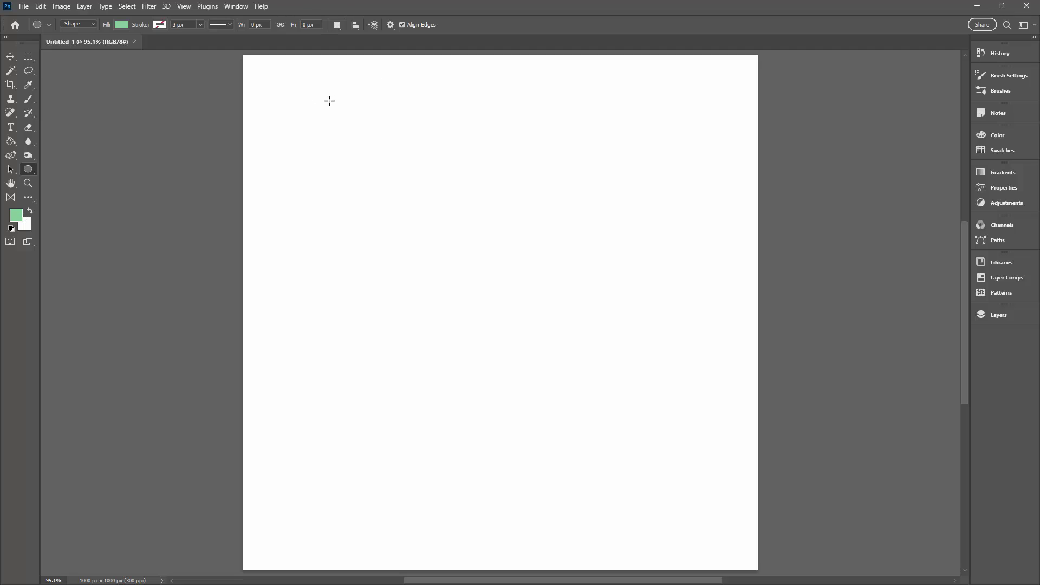
left_click_drag(312, 100, 507, 431)
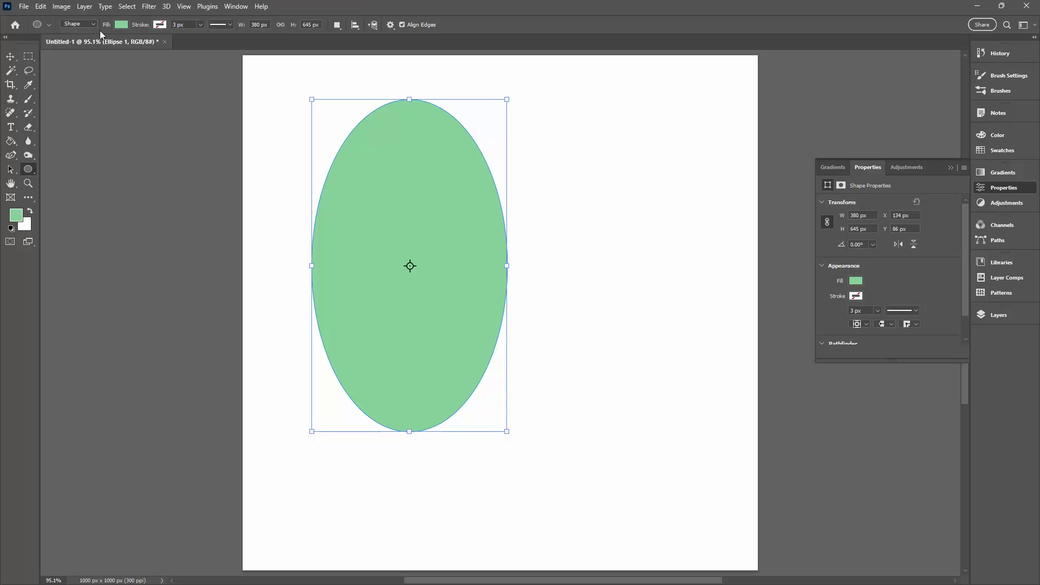
Warp the green ellipse into an irregular rounded blob and accept converting it to a path.
left_click(41, 7)
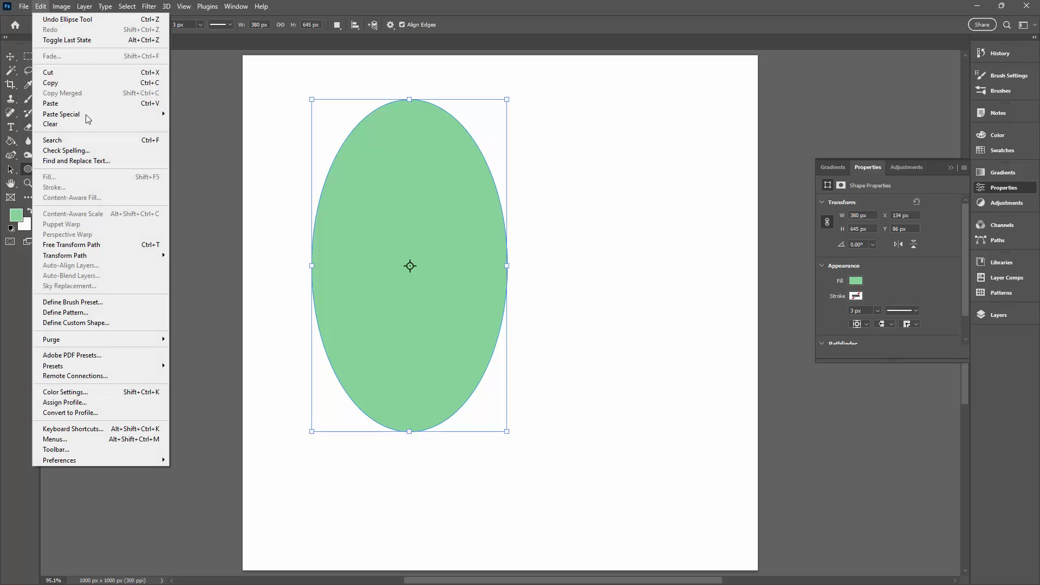
mouse_move(115, 256)
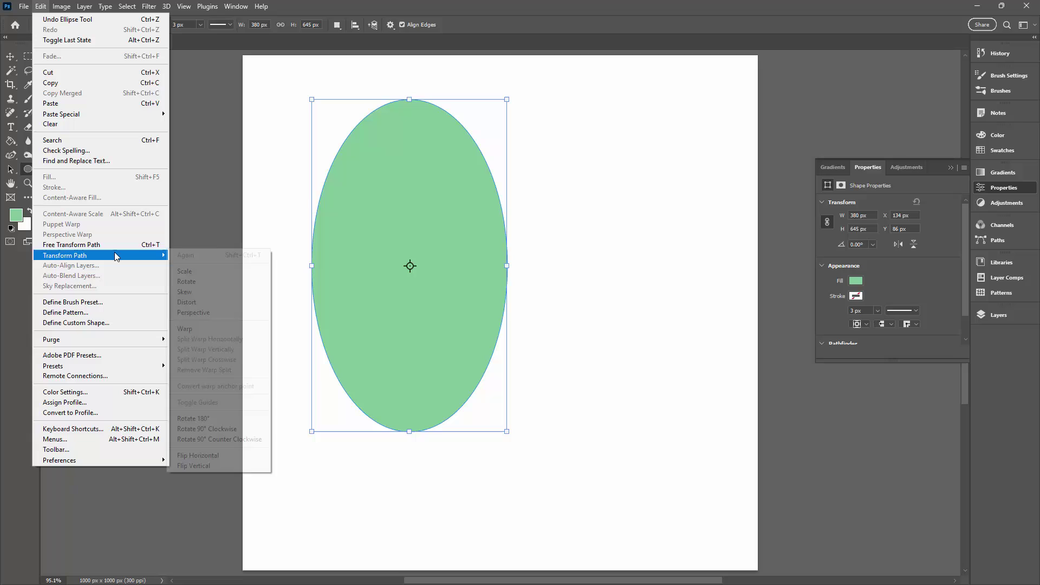
left_click(204, 329)
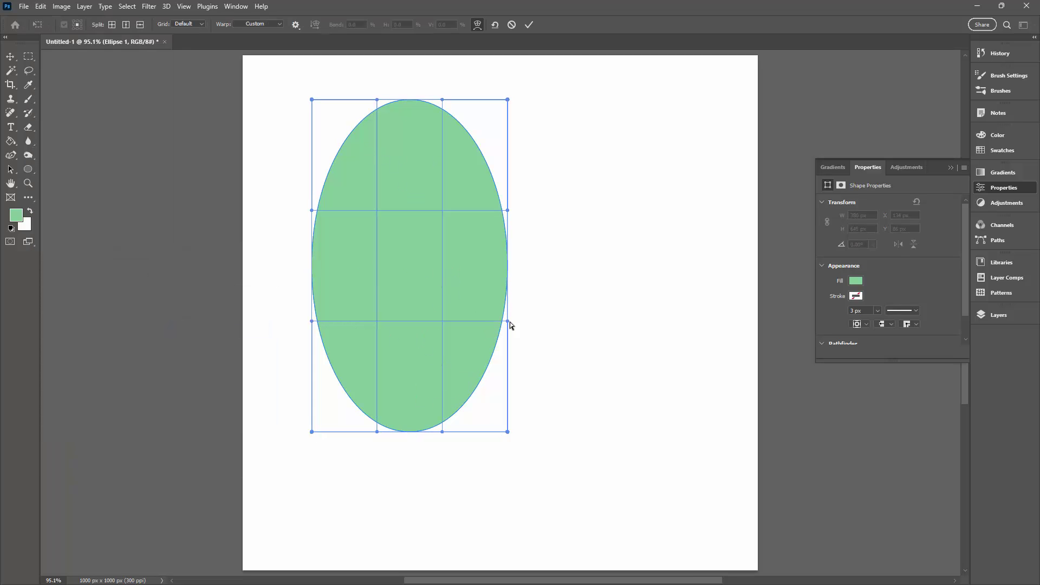
left_click_drag(511, 325, 596, 355)
left_click_drag(508, 212, 568, 198)
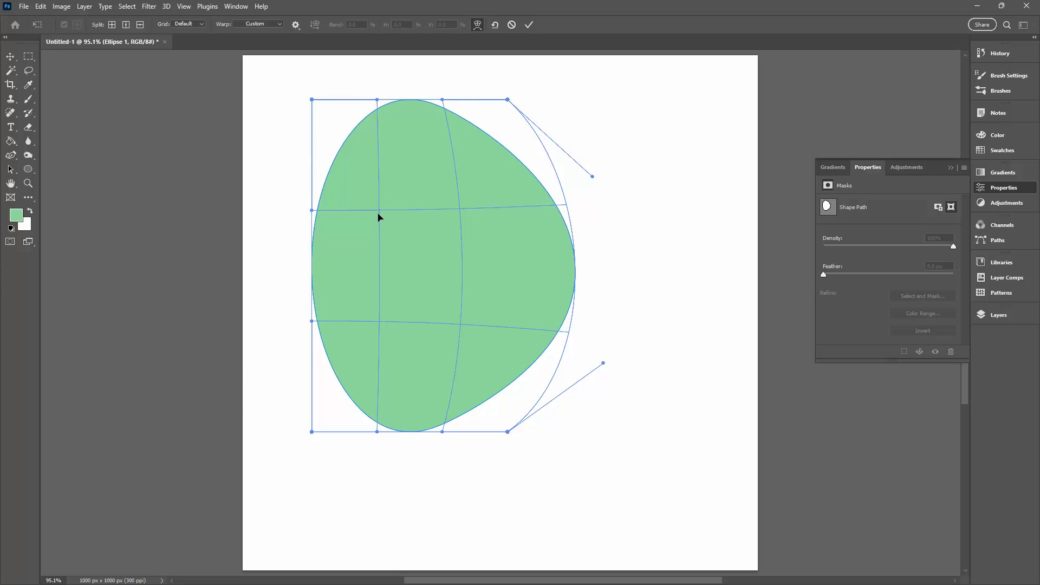
left_click_drag(376, 218, 360, 288)
left_click_drag(451, 299, 482, 250)
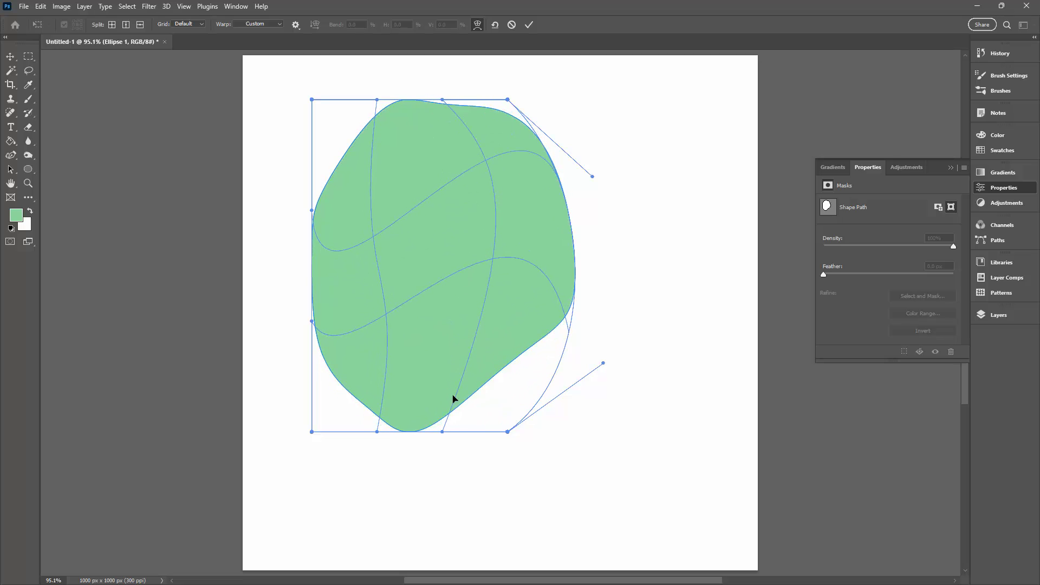
left_click_drag(454, 398, 416, 204)
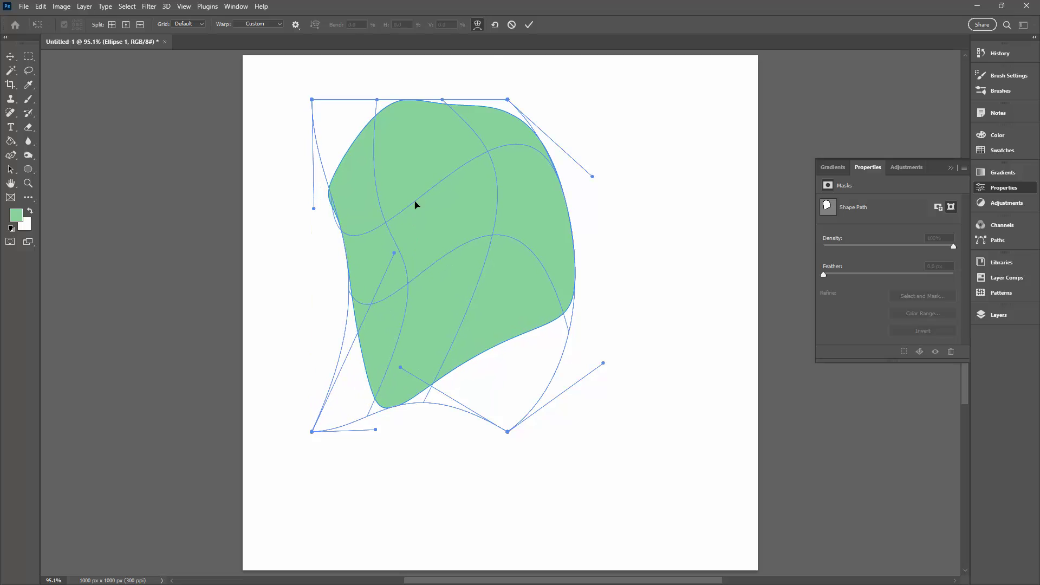
left_click(528, 26)
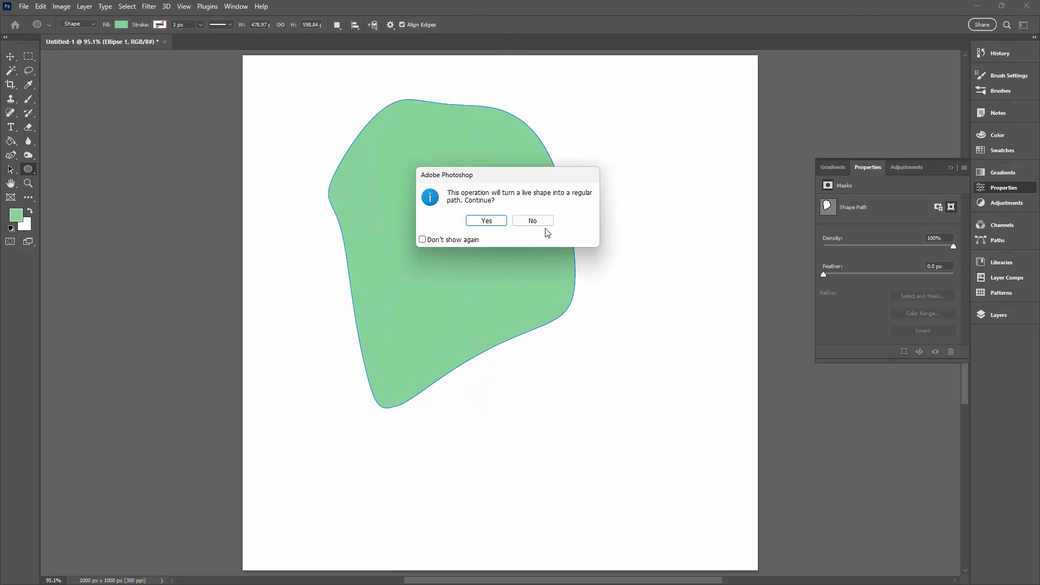
left_click(485, 222)
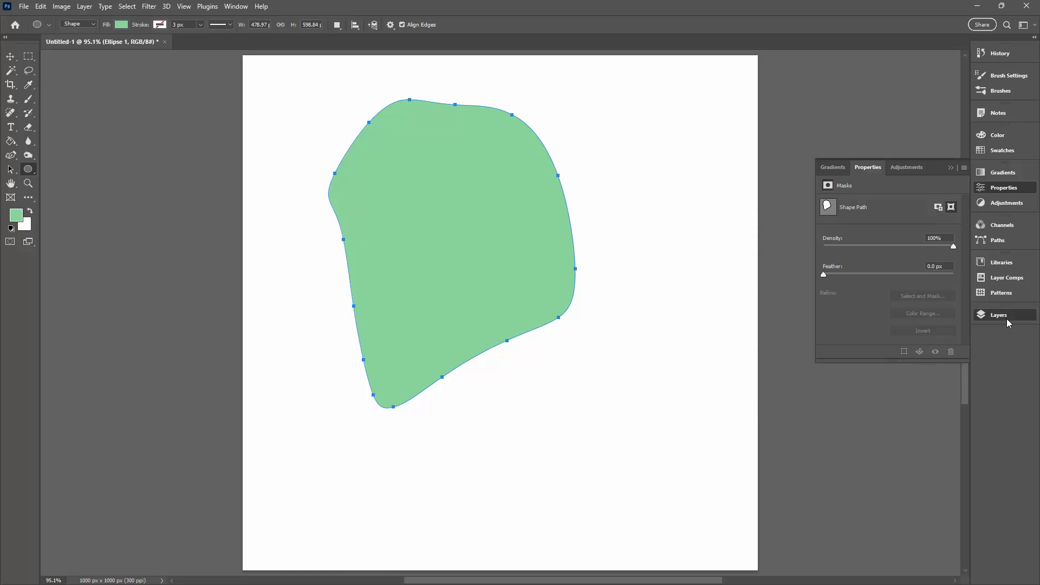
Close the shape properties, show the Layers panel, and deselect the green shape layer.
left_click(963, 326)
left_click(994, 314)
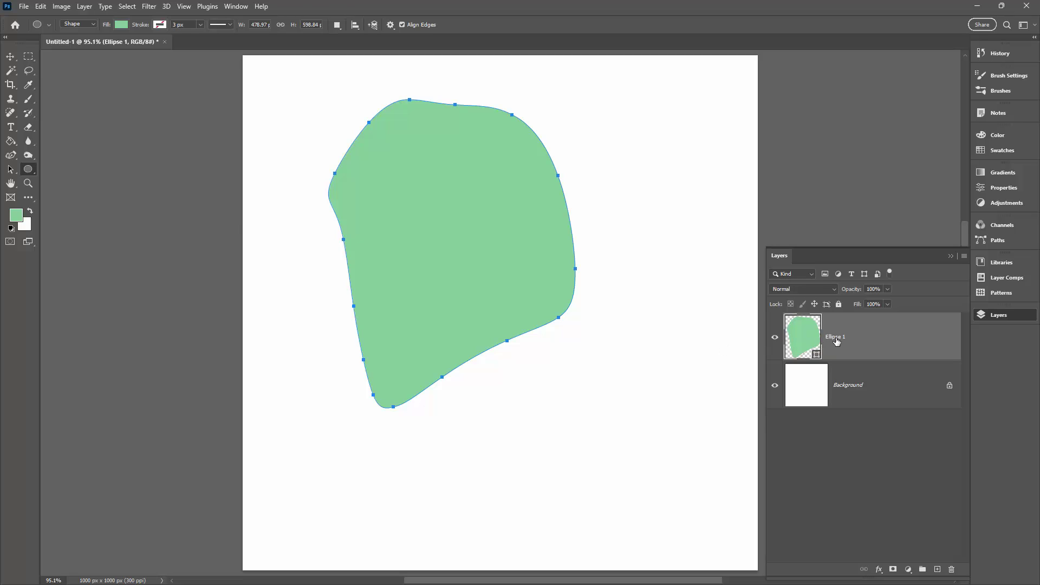
left_click(9, 55)
left_click(612, 401)
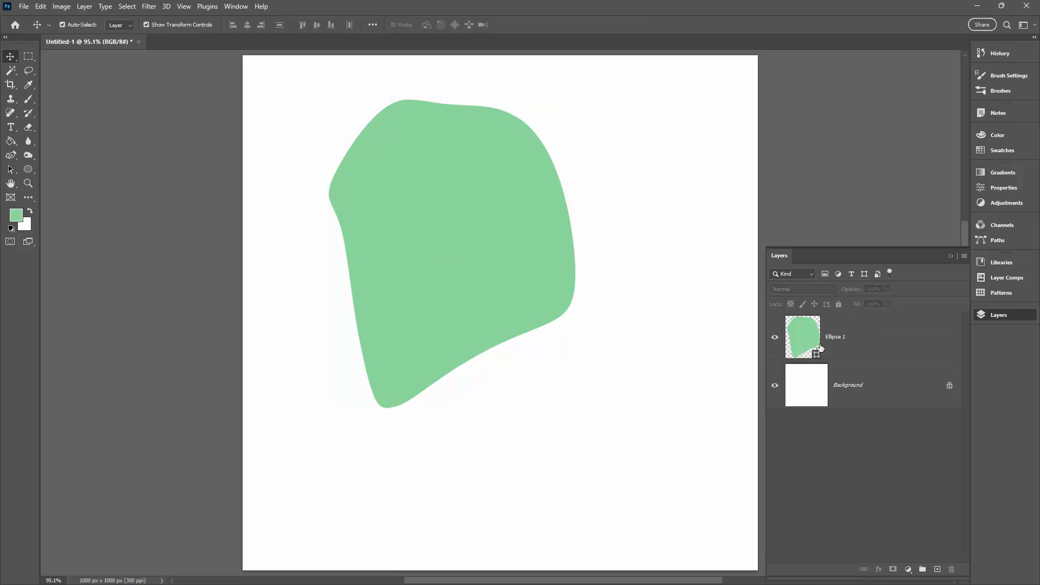
Set the Ellipse tool to Shape mode with a pastel pink fill.
left_click(28, 169)
left_click(58, 182)
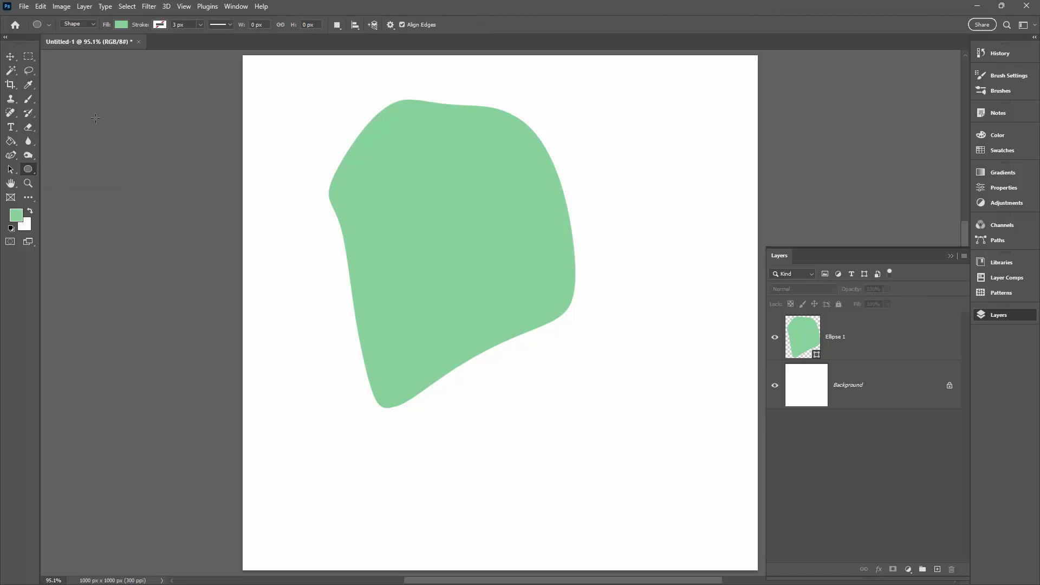
left_click(94, 27)
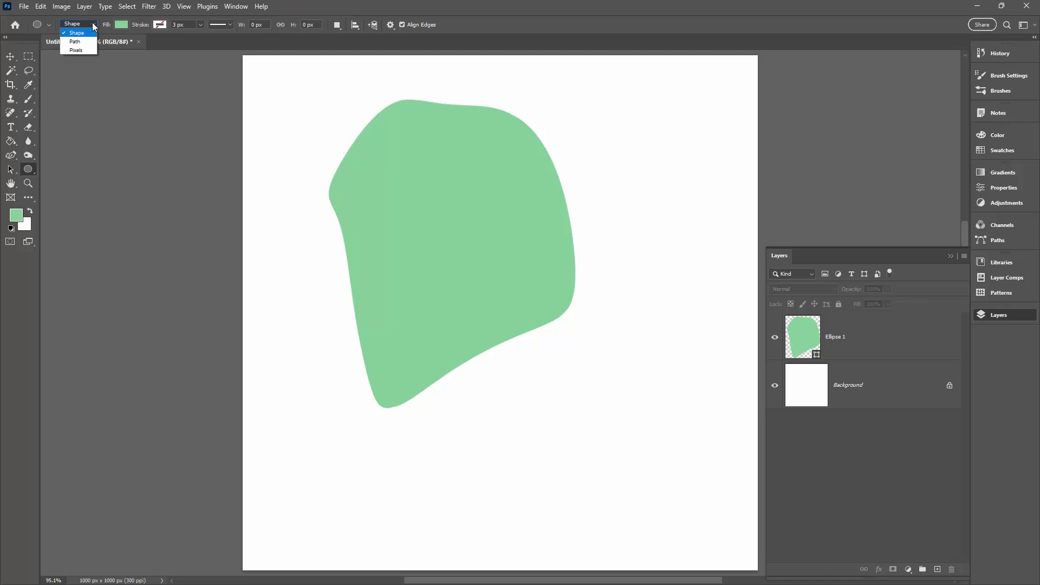
left_click(122, 25)
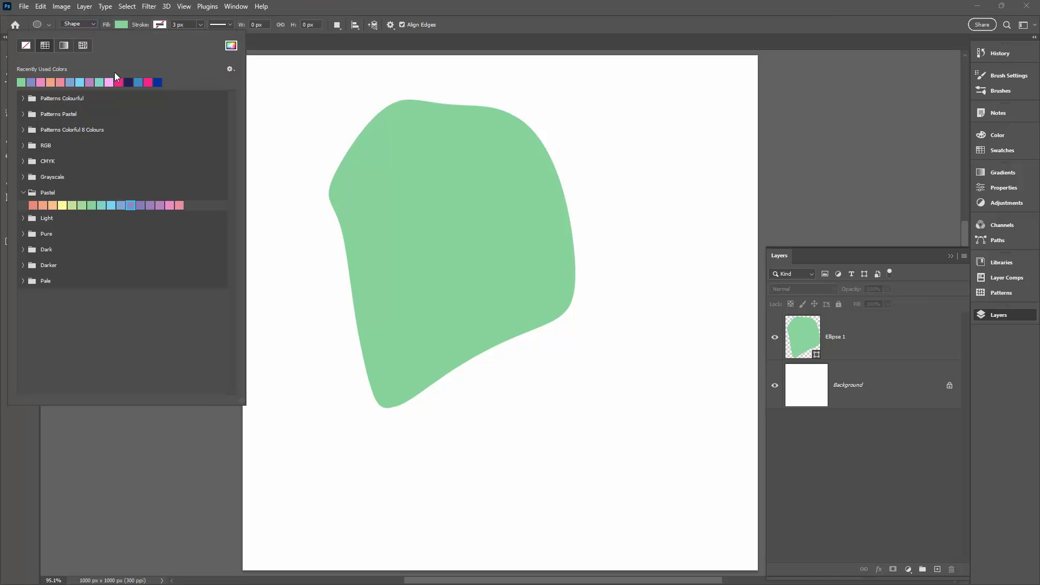
left_click(170, 205)
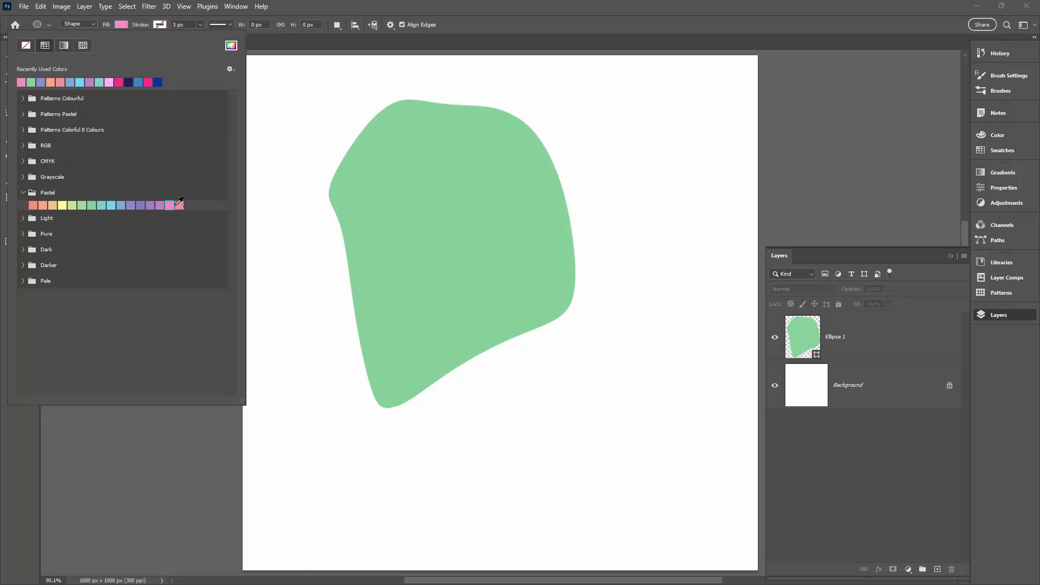
Draw a pink ellipse right of the green blob and warp it toward the green blob.
left_click(543, 139)
left_click_drag(544, 139, 741, 440)
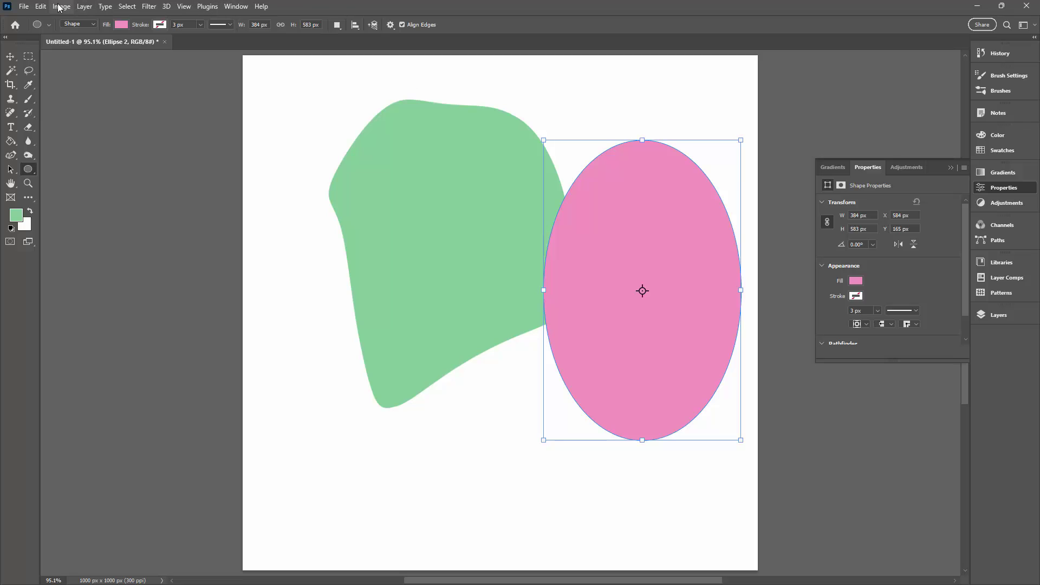
left_click(41, 7)
mouse_move(94, 255)
left_click(184, 328)
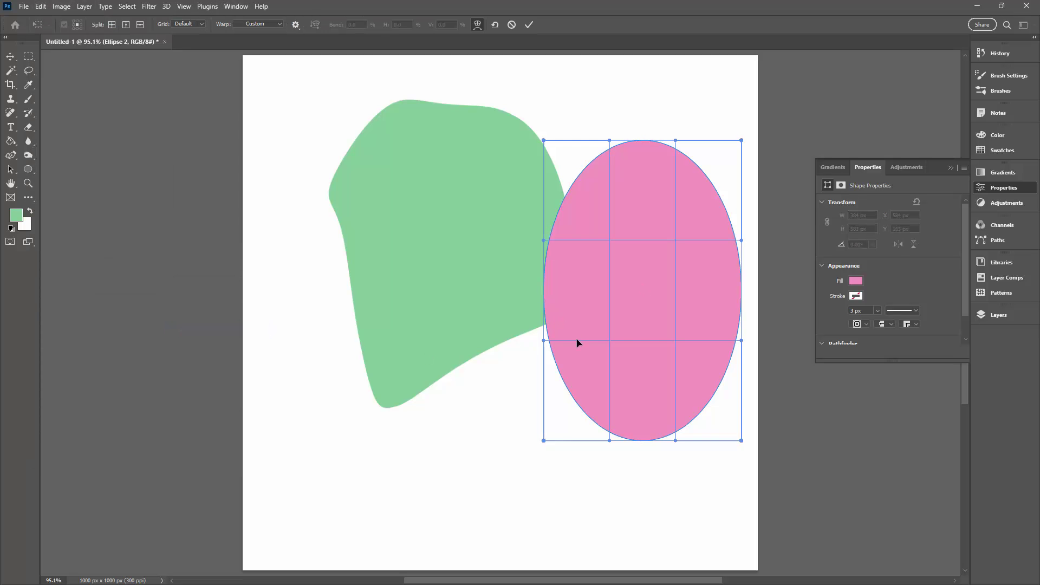
left_click_drag(546, 341, 372, 284)
left_click_drag(672, 341, 678, 248)
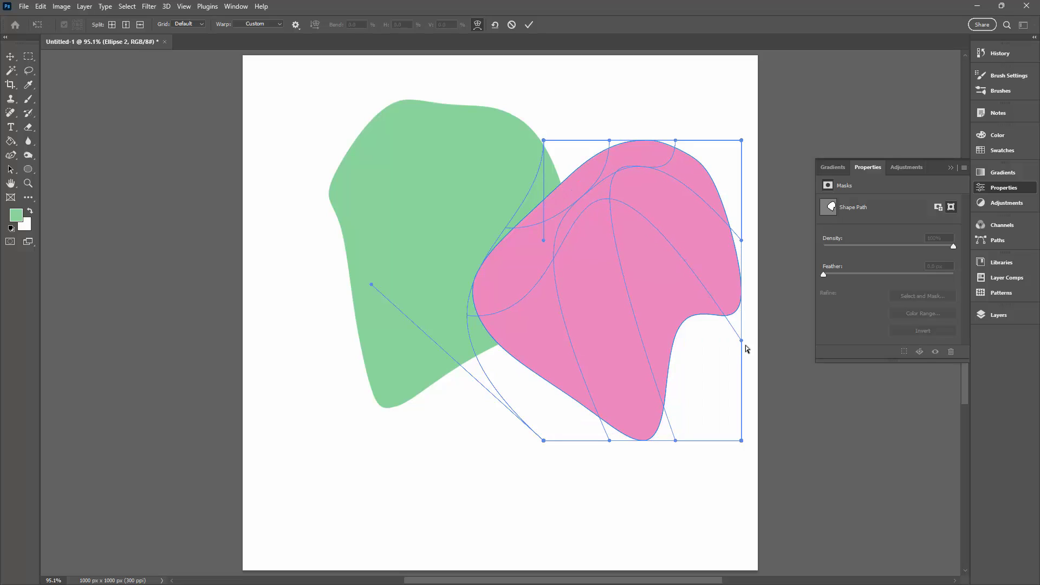
Commit the pink warp, accept the path conversion, and deselect the pink layer.
left_click(529, 24)
key("Return")
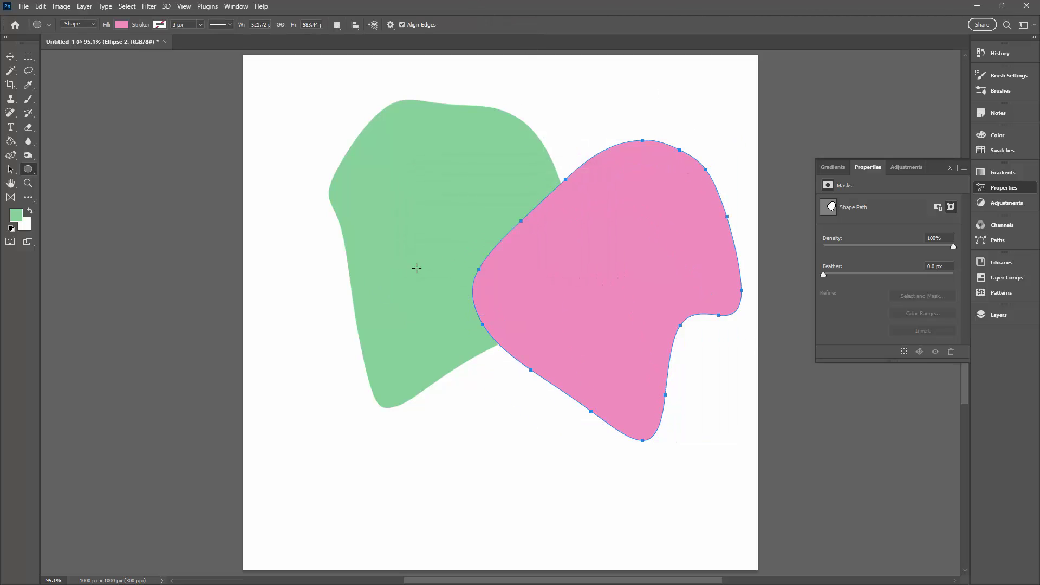
left_click(11, 57)
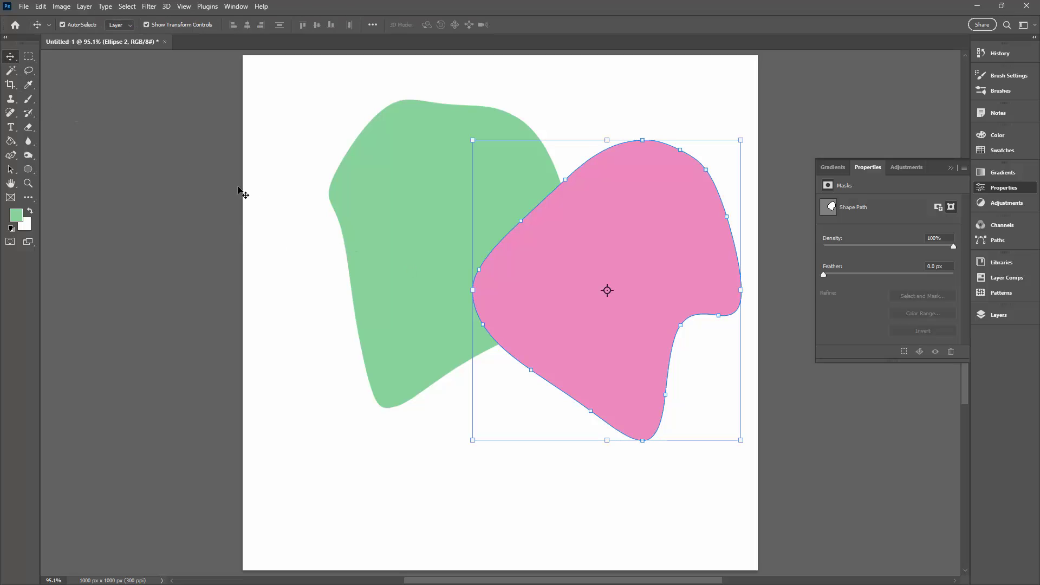
left_click(274, 219)
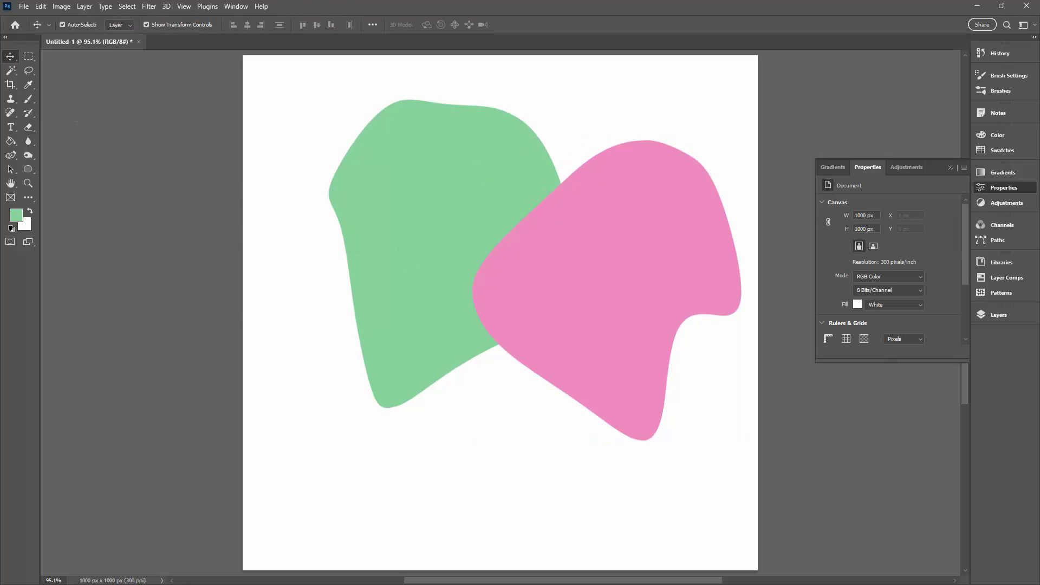
Draw a circle over the lower left and fill it pastel light blue.
left_click(28, 170)
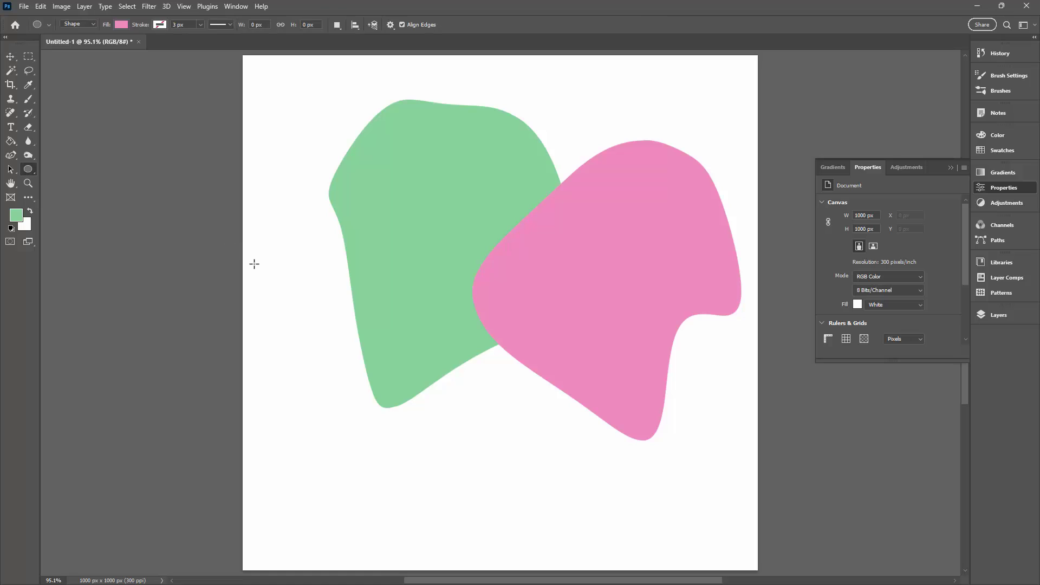
left_click_drag(254, 263, 541, 540)
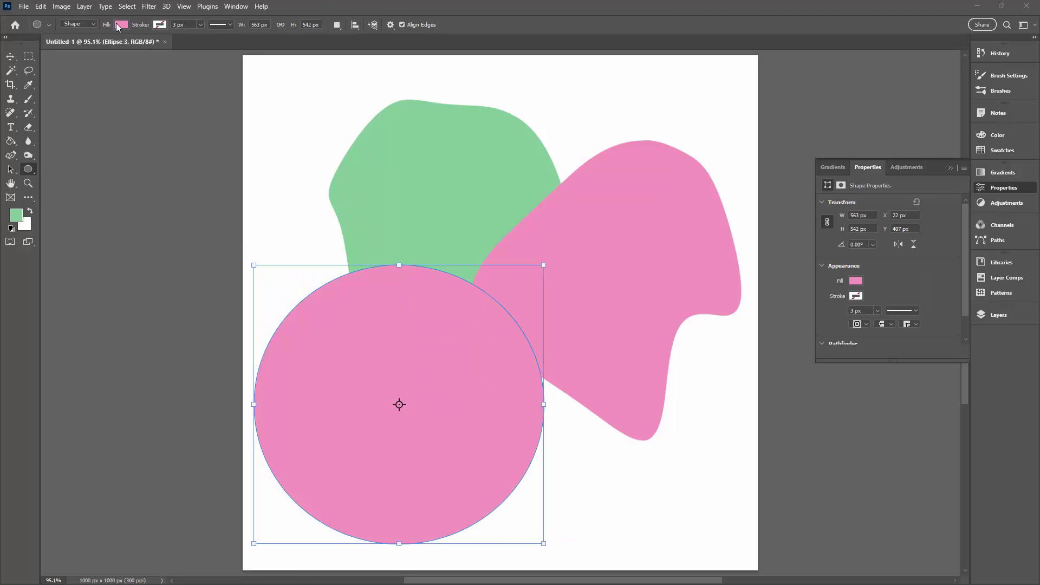
left_click(120, 24)
left_click(112, 205)
left_click(466, 262)
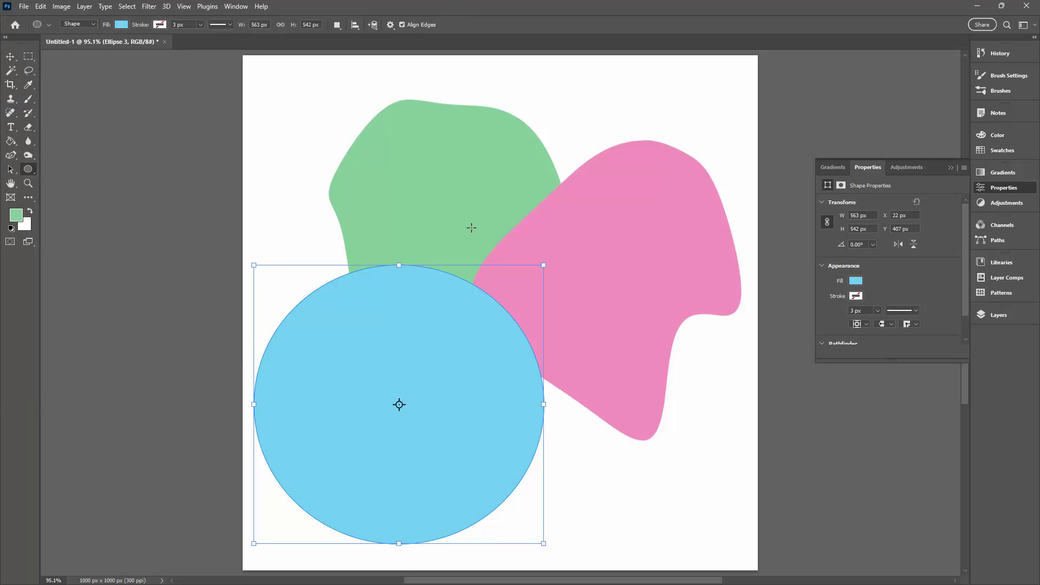
Warp the blue circle into a blob, convert it to a path, and deselect it.
left_click(41, 7)
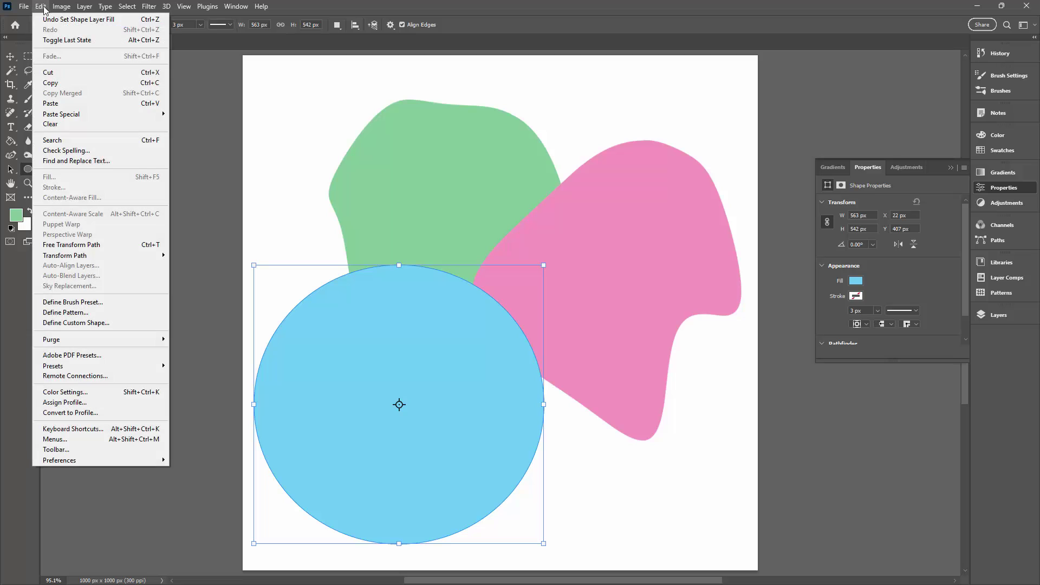
mouse_move(83, 257)
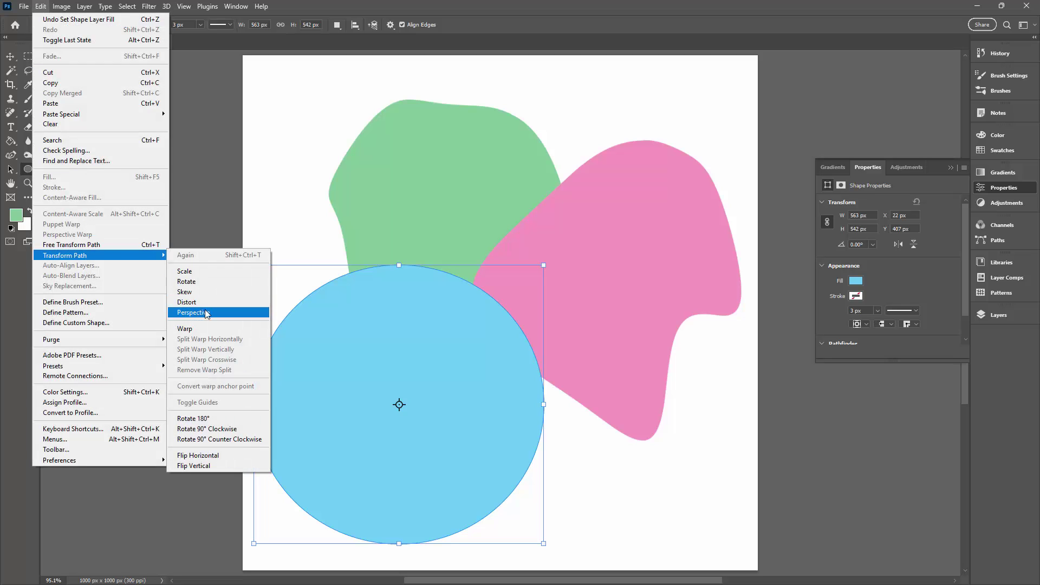
left_click(201, 329)
left_click_drag(453, 362, 350, 437)
left_click_drag(420, 342, 382, 390)
left_click(529, 25)
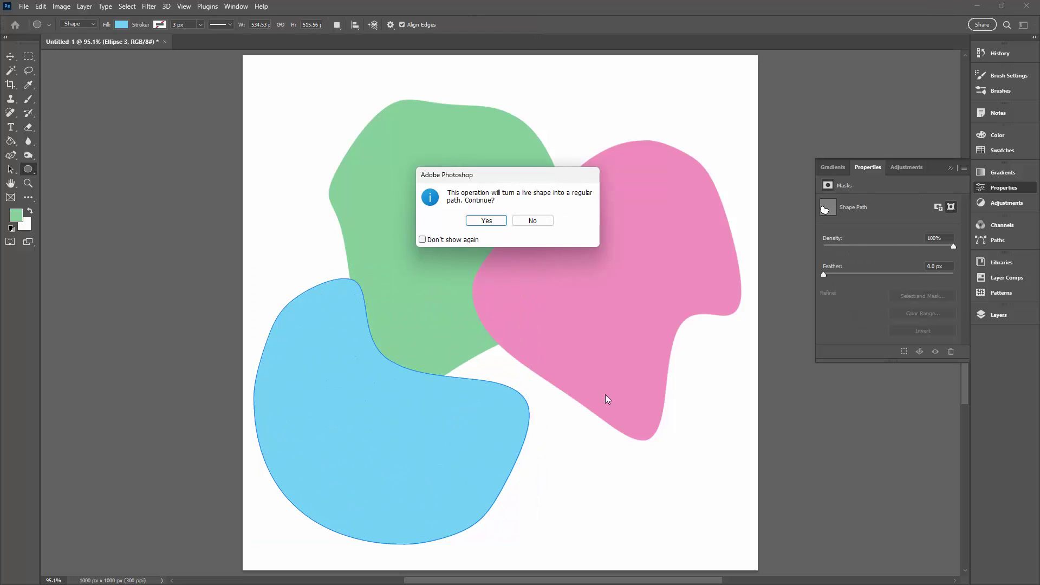
left_click(487, 220)
key("v")
left_click(290, 161)
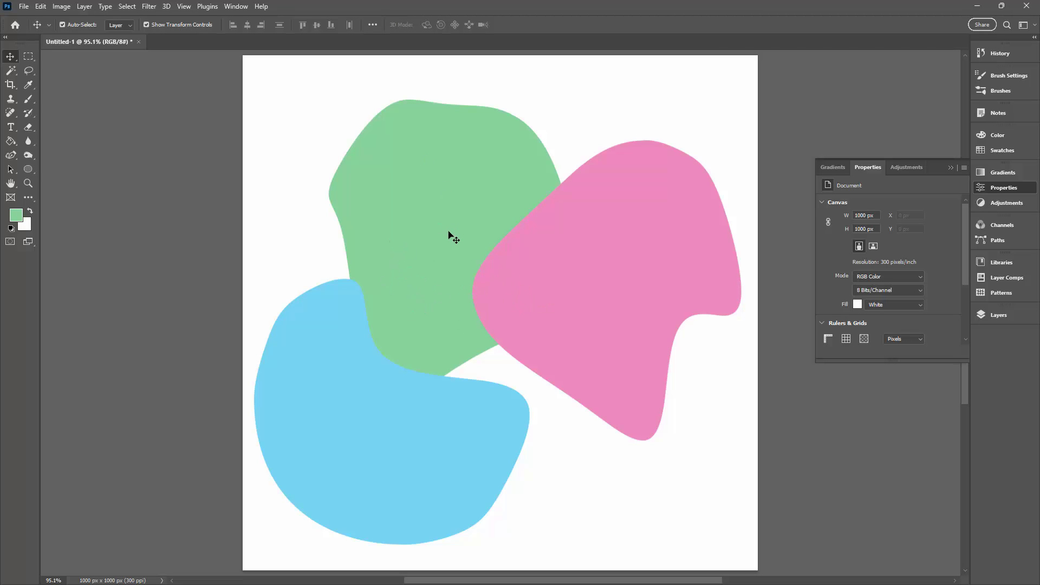
Move the green blob to the top-left and recolour a lower-right copy of it purple.
left_click_drag(431, 195, 344, 149)
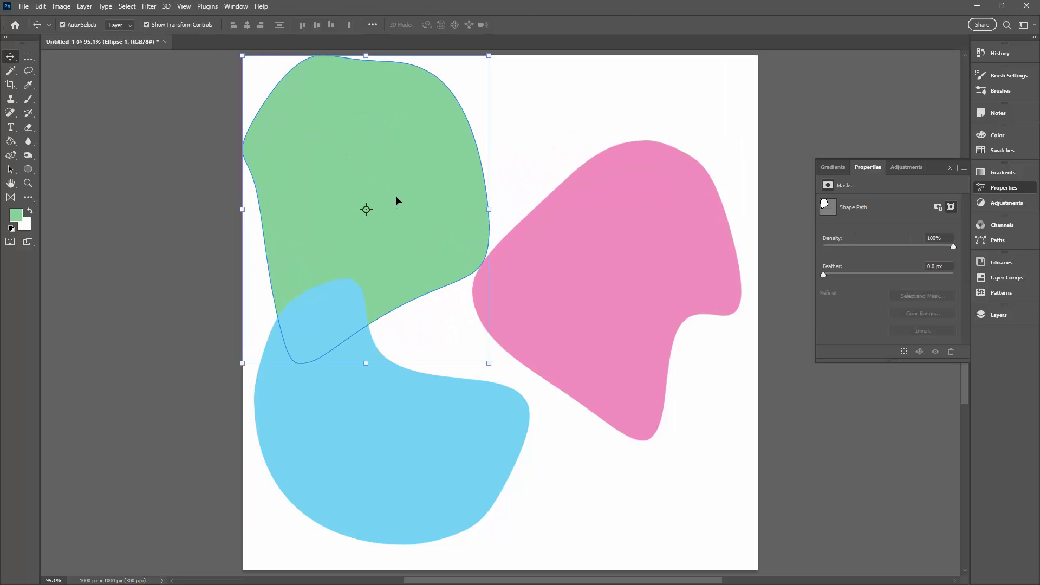
left_click_drag(368, 184, 656, 385)
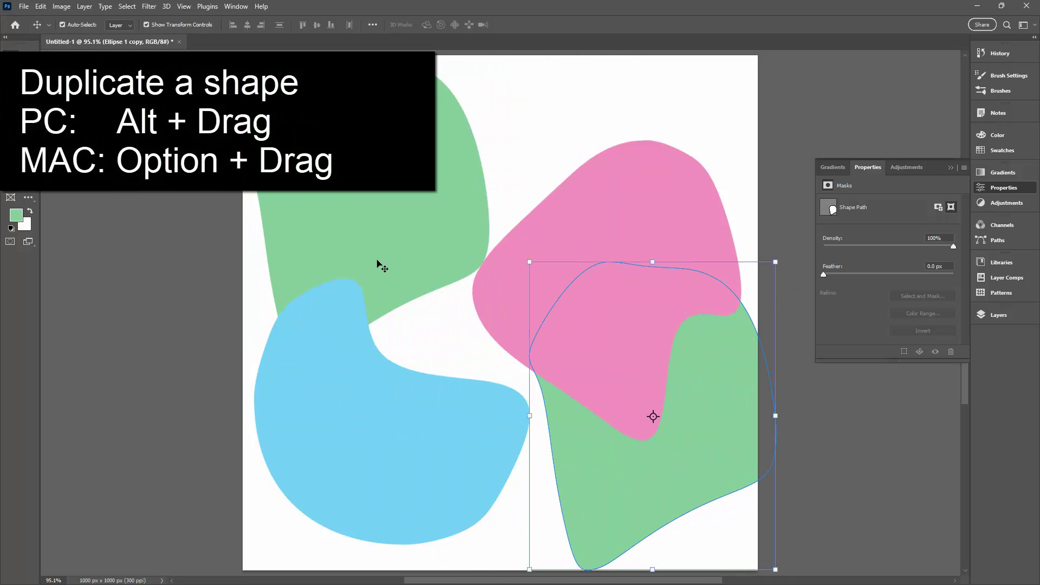
key("u")
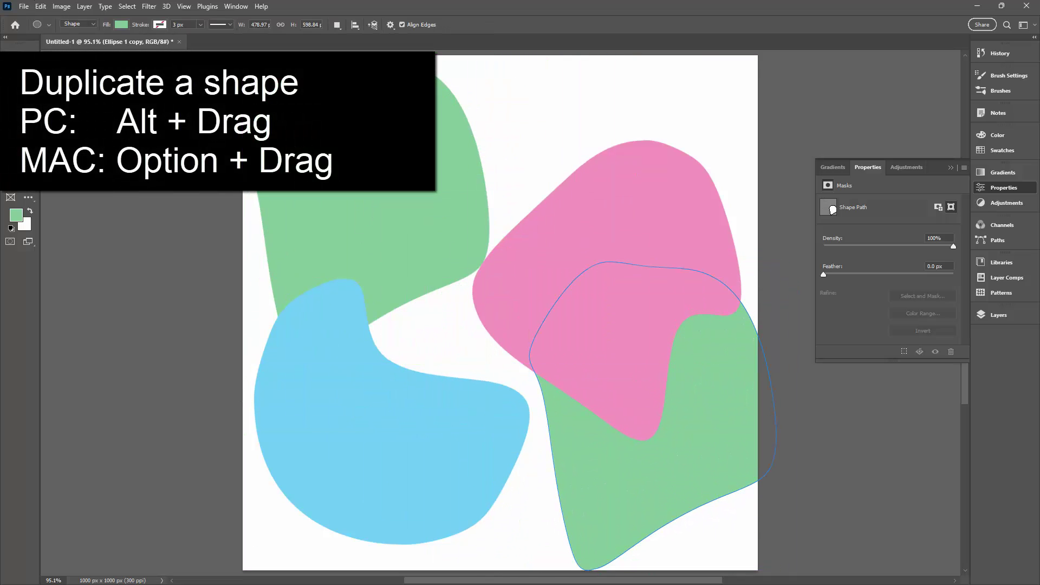
left_click(121, 25)
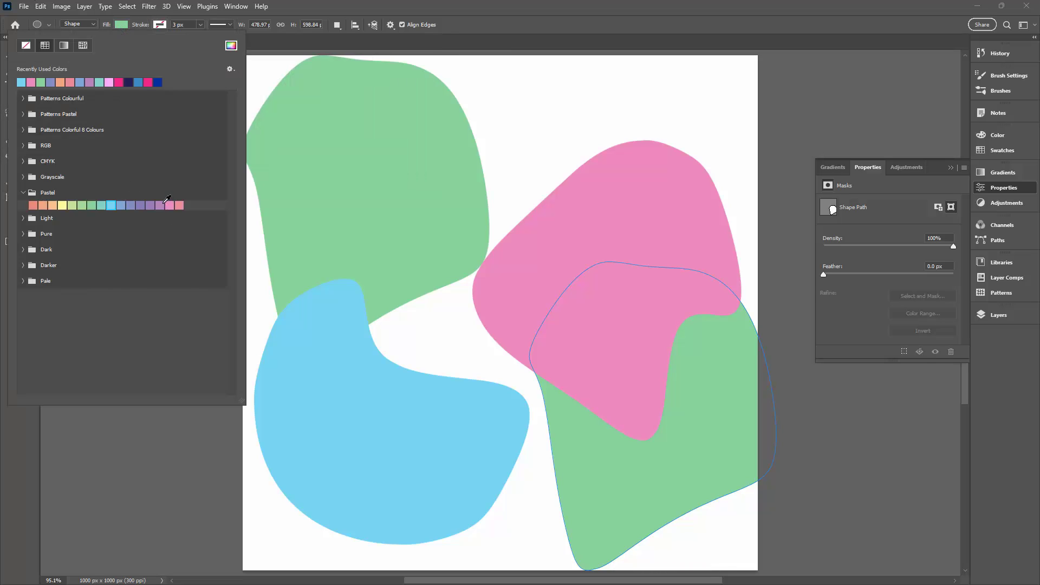
left_click(160, 205)
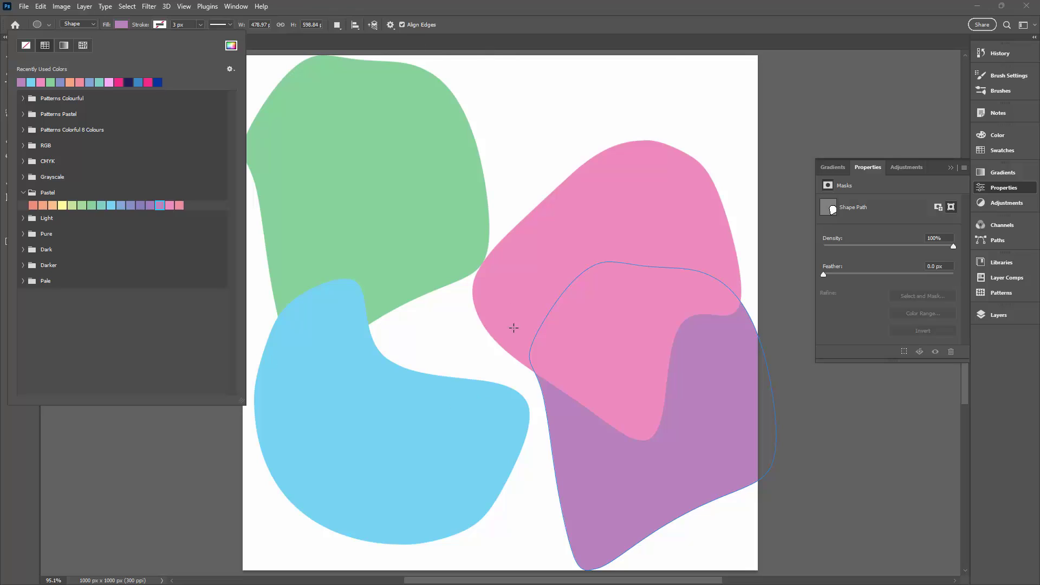
left_click(521, 31)
Rotate the purple blob and commit the transform.
left_click(10, 55)
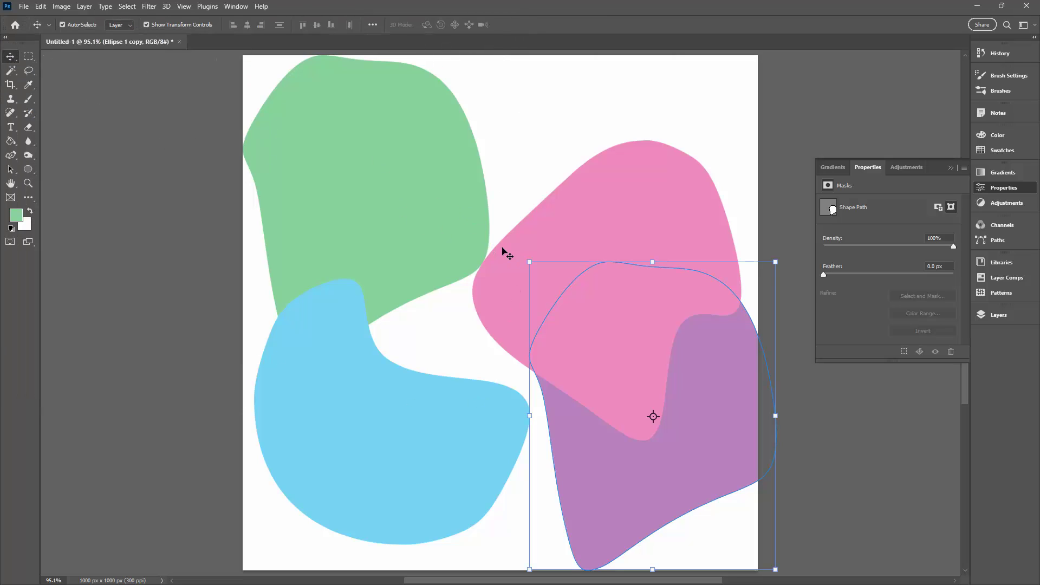
left_click_drag(523, 255, 577, 429)
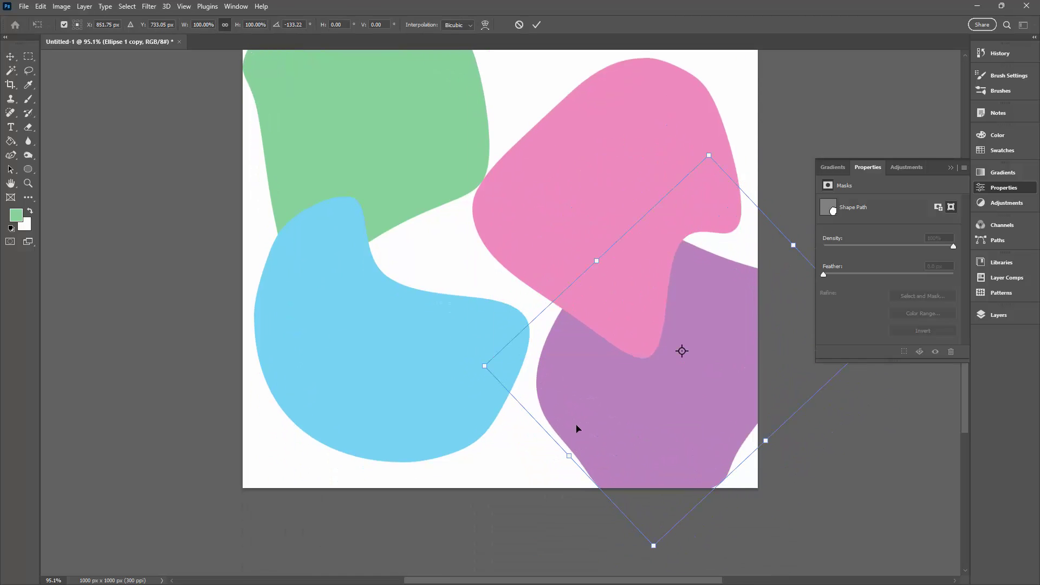
left_click(537, 24)
Copy the blue blob toward the top centre, recolour it Pastel light green, and nudge it down-left.
left_click(346, 400)
left_click_drag(362, 408, 485, 245)
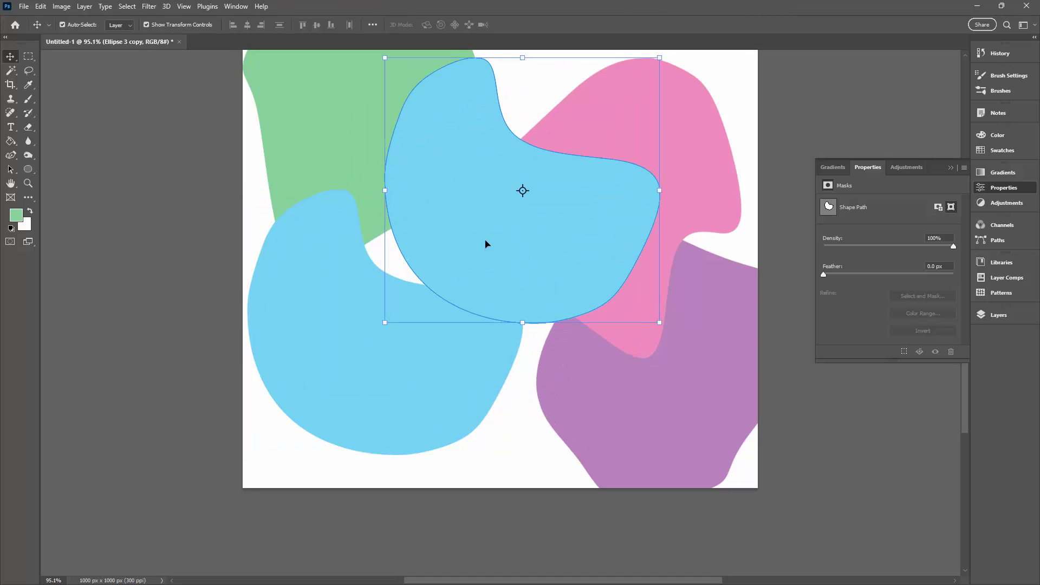
left_click(12, 171)
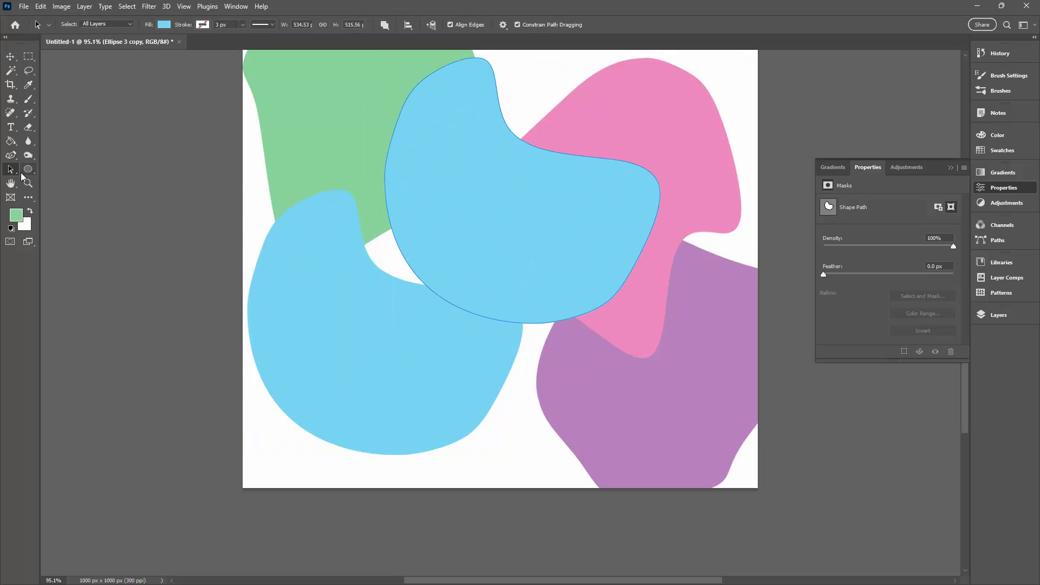
left_click(167, 27)
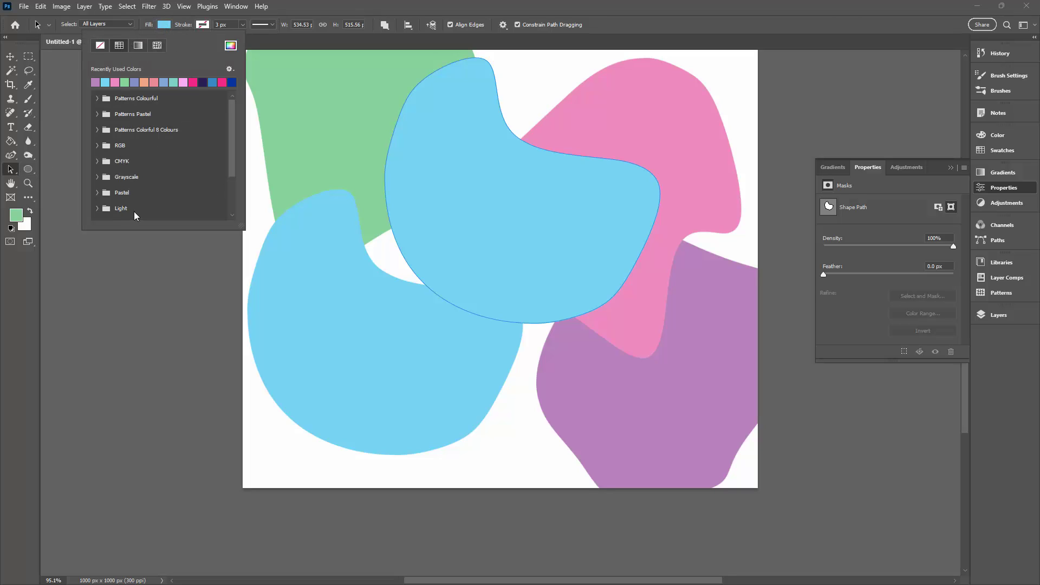
left_click(98, 192)
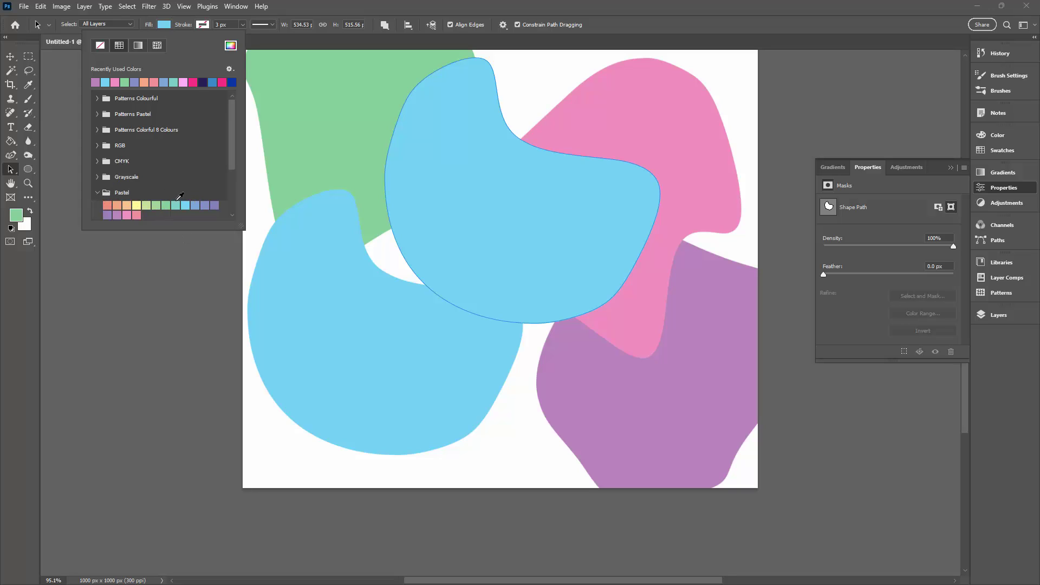
left_click(146, 205)
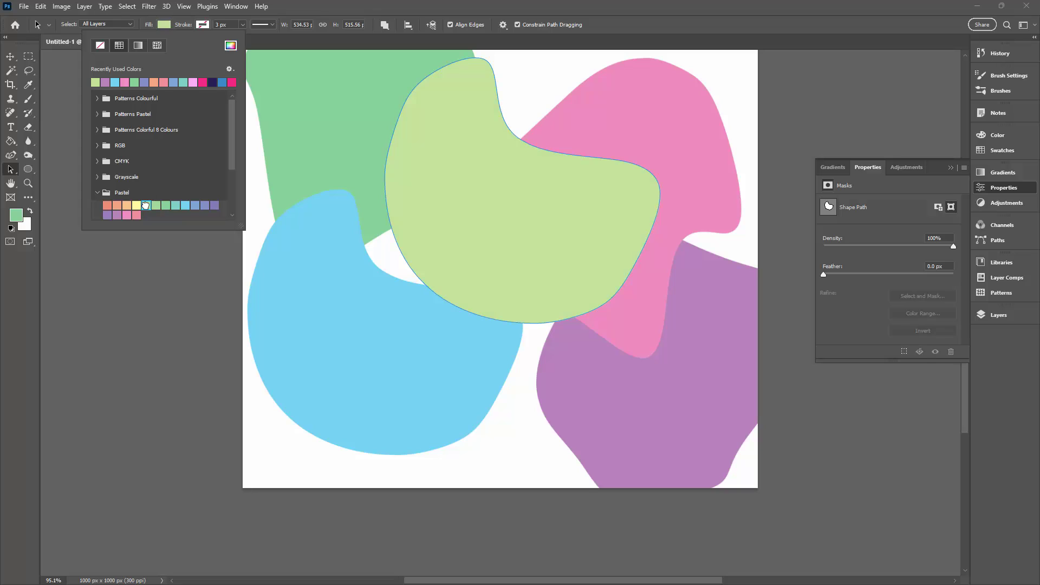
left_click(591, 23)
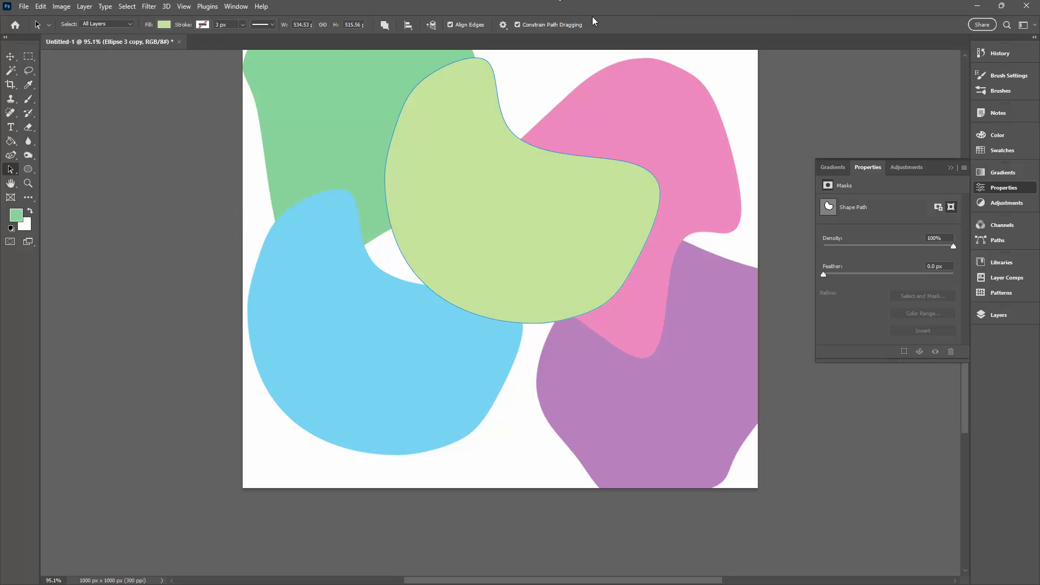
left_click_drag(535, 226, 527, 244)
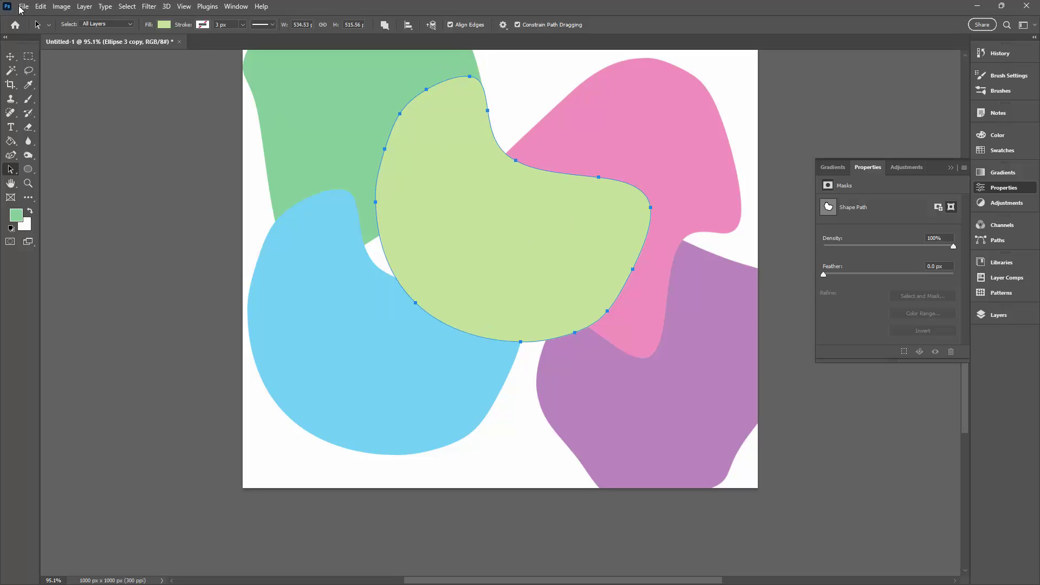
Warp the light-green blob rounder, bending its outline rightward.
left_click(40, 7)
mouse_move(60, 255)
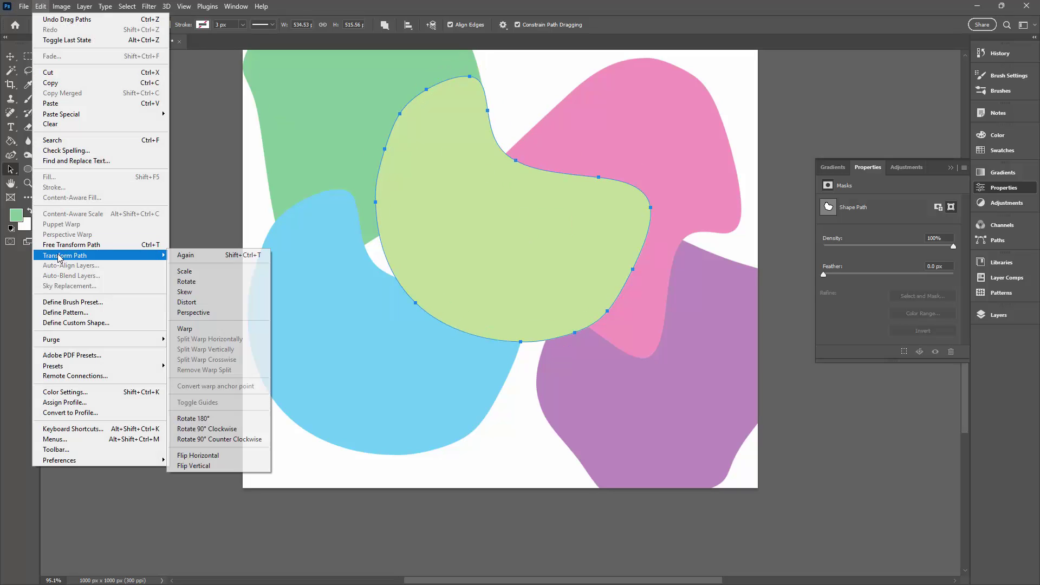
left_click(184, 328)
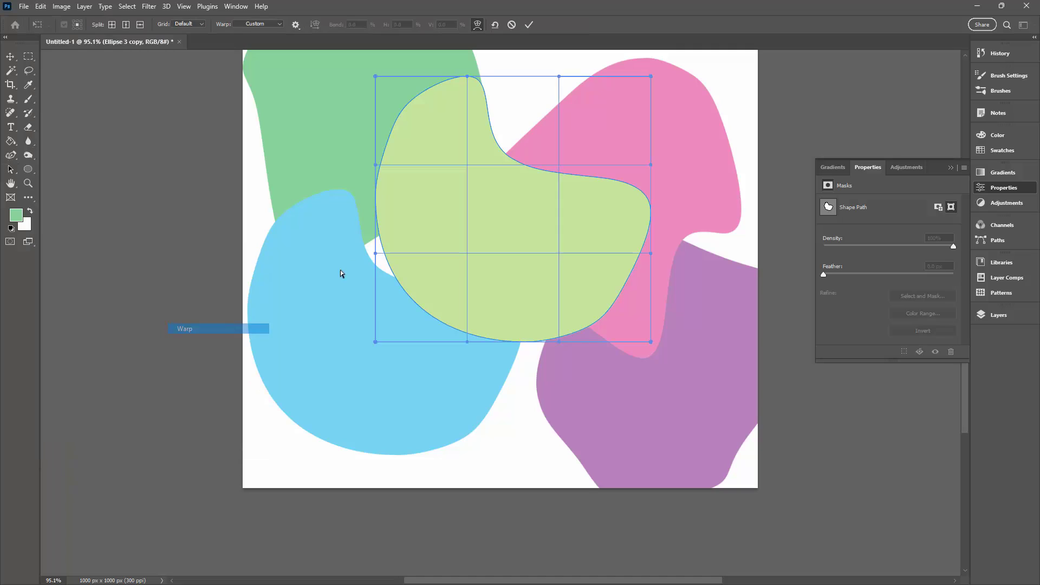
left_click_drag(471, 255, 601, 198)
left_click(529, 25)
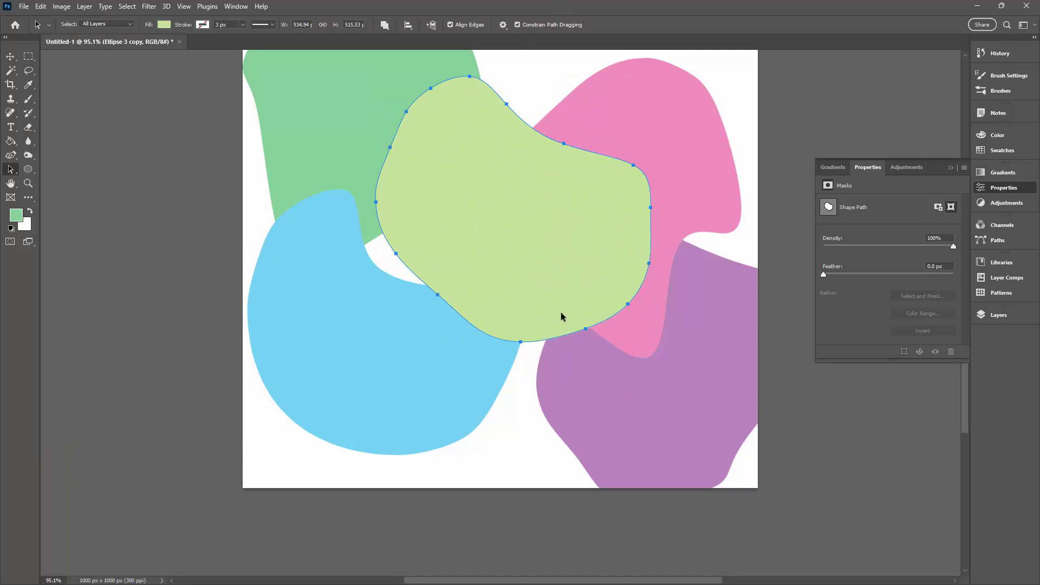
Rotate the light-green blob about -125° and shift it left of centre.
left_click(10, 57)
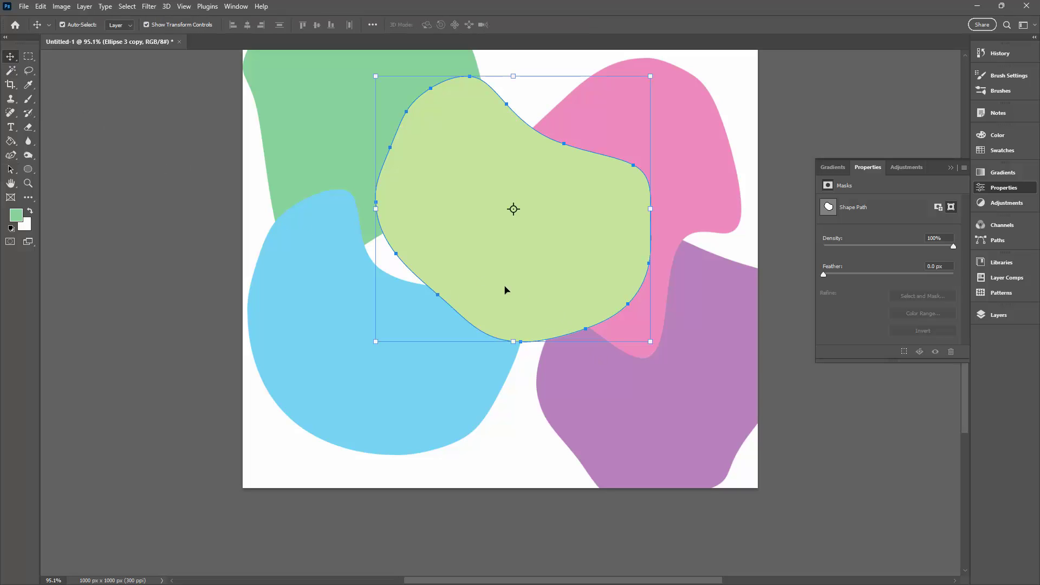
left_click_drag(658, 349, 693, 117)
scroll(472, 265, "up", 3)
left_click_drag(471, 265, 386, 269)
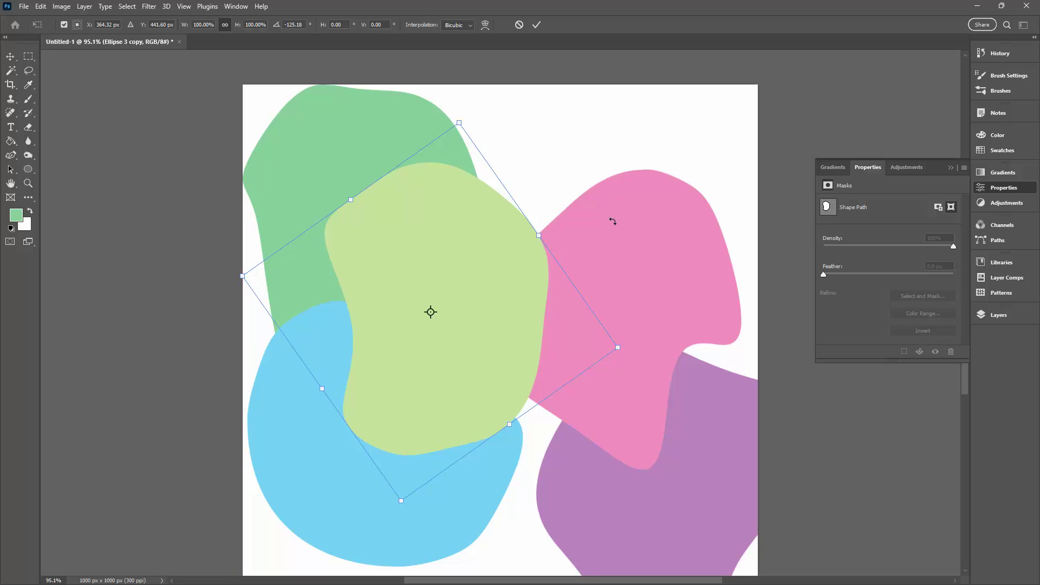
Commit the light-green rotation, then copy the pink blob up-left and recolour it Pastel violet.
left_click(536, 24)
left_click(658, 238)
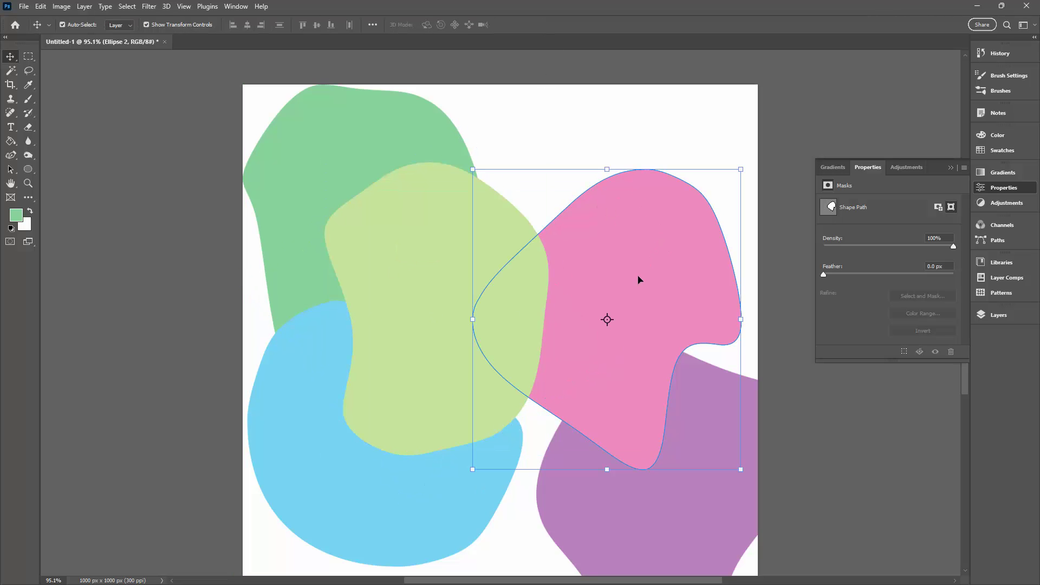
left_click_drag(634, 277, 475, 220)
left_click(29, 169)
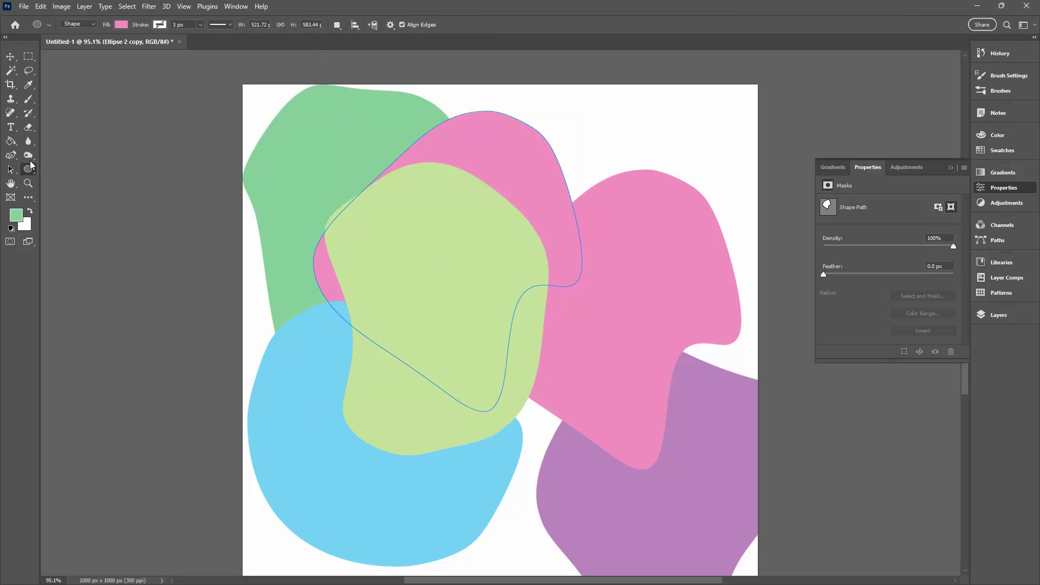
left_click(121, 25)
left_click(140, 204)
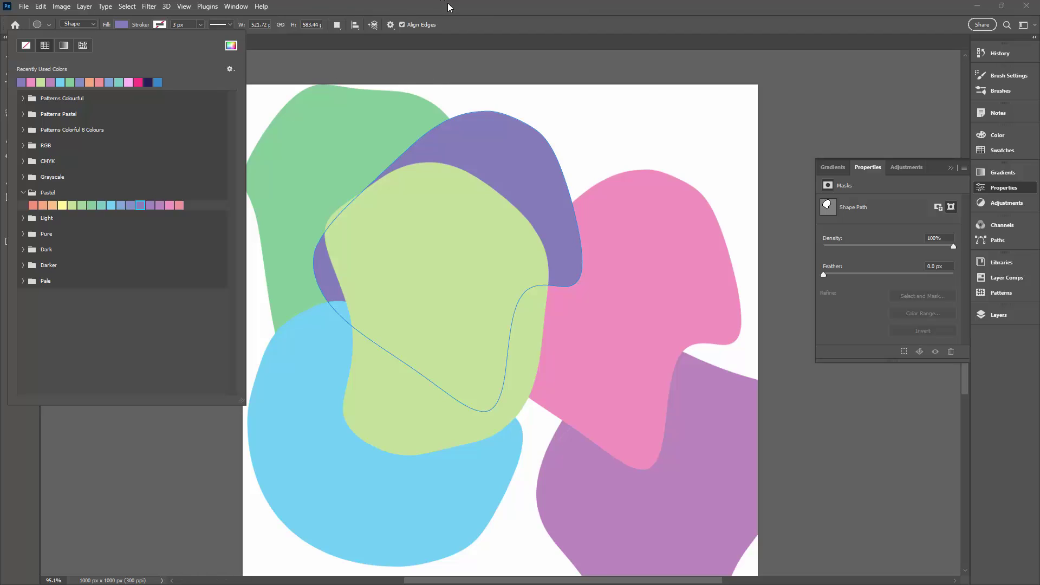
left_click(463, 26)
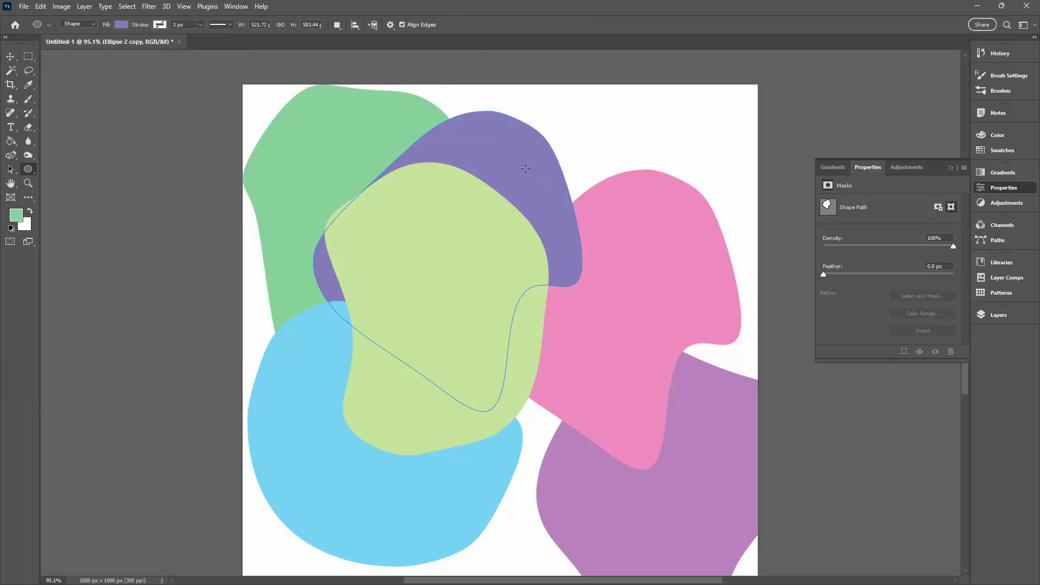
Rotate the violet blob about -150° into the top centre, dock the Layers panel, and commit.
key("ctrl+t")
left_click_drag(300, 102, 475, 343)
left_click_drag(560, 304, 681, 231)
left_click(986, 315)
left_click_drag(863, 263, 842, 257)
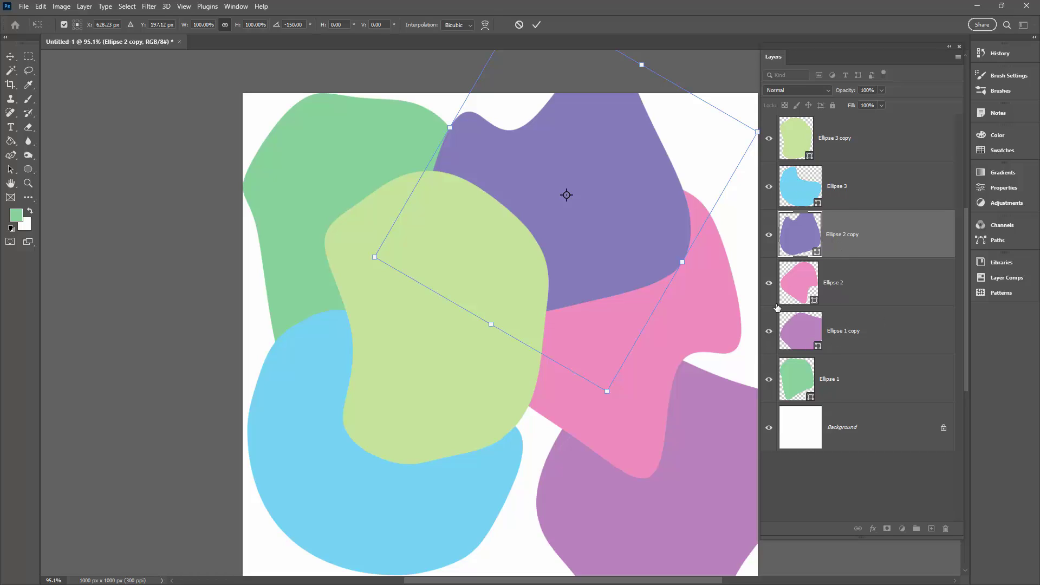
left_click(536, 25)
left_click_drag(553, 267, 557, 237)
Fill the Background layer with the pale yellow swatch from the Pastel group.
scroll(478, 336, "down", 2)
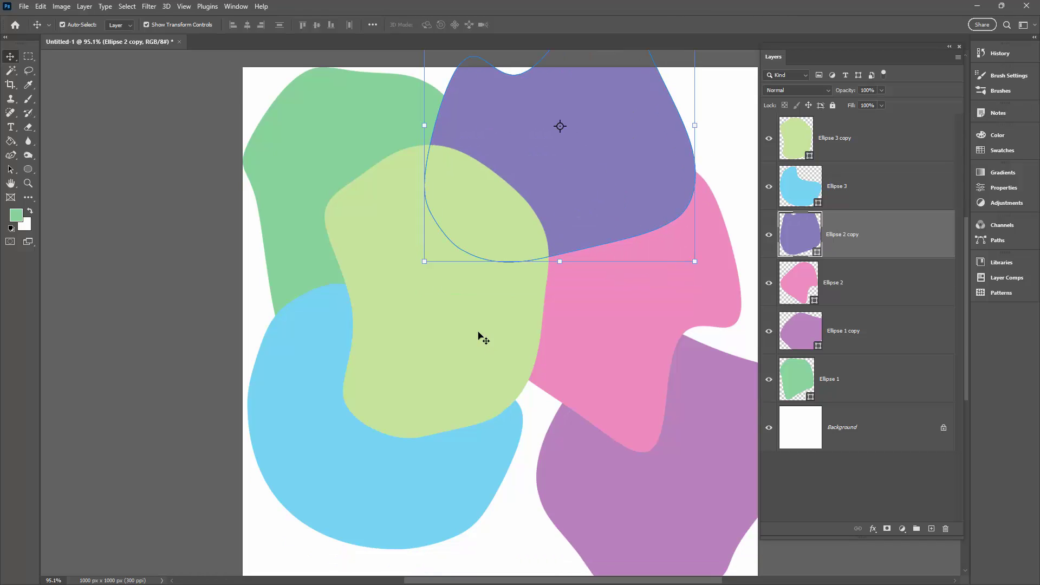
left_click(260, 281)
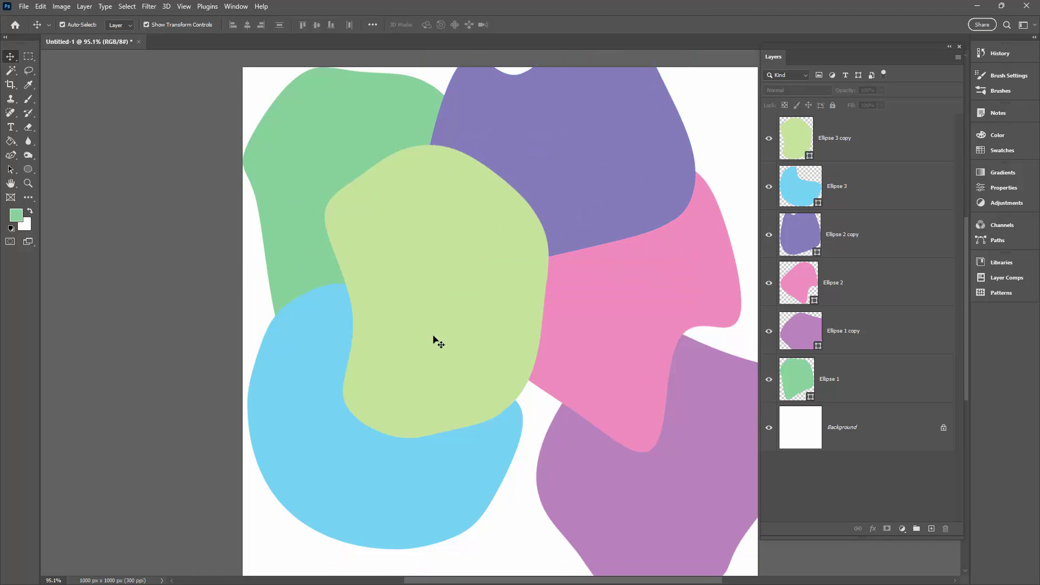
left_click(853, 430)
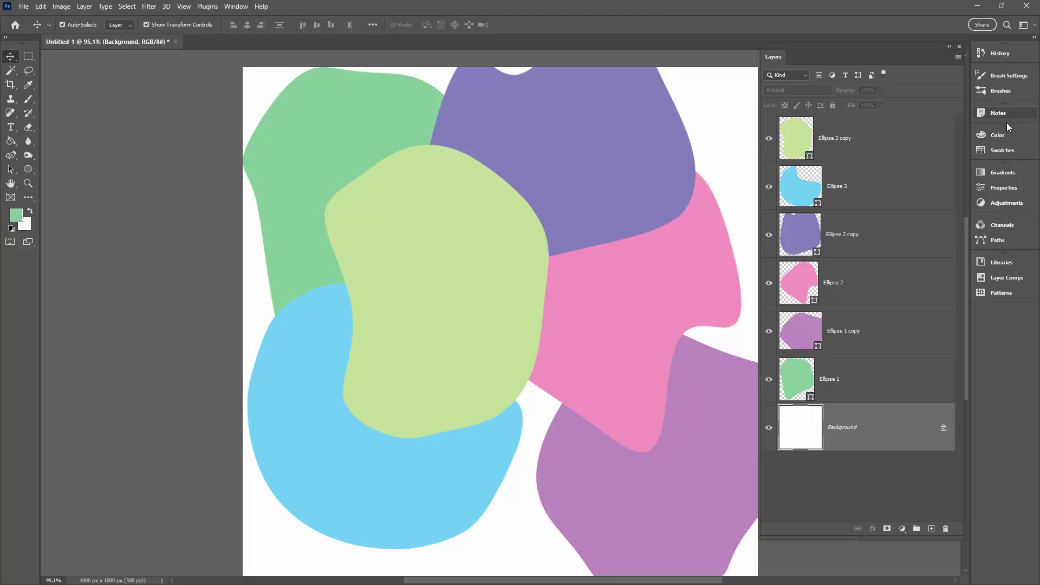
left_click(999, 151)
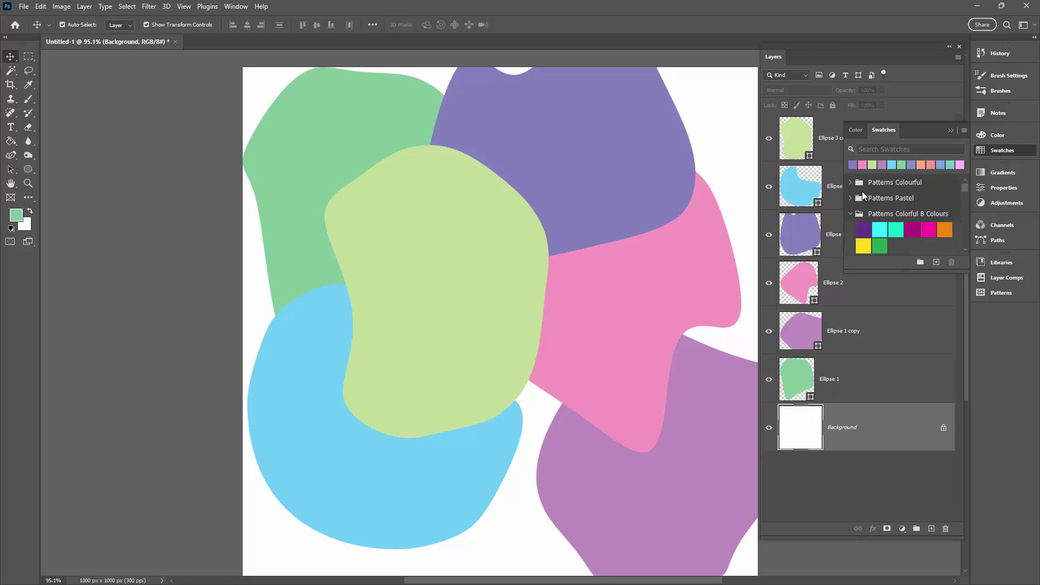
left_click_drag(893, 274, 894, 518)
scroll(897, 403, "down", 1)
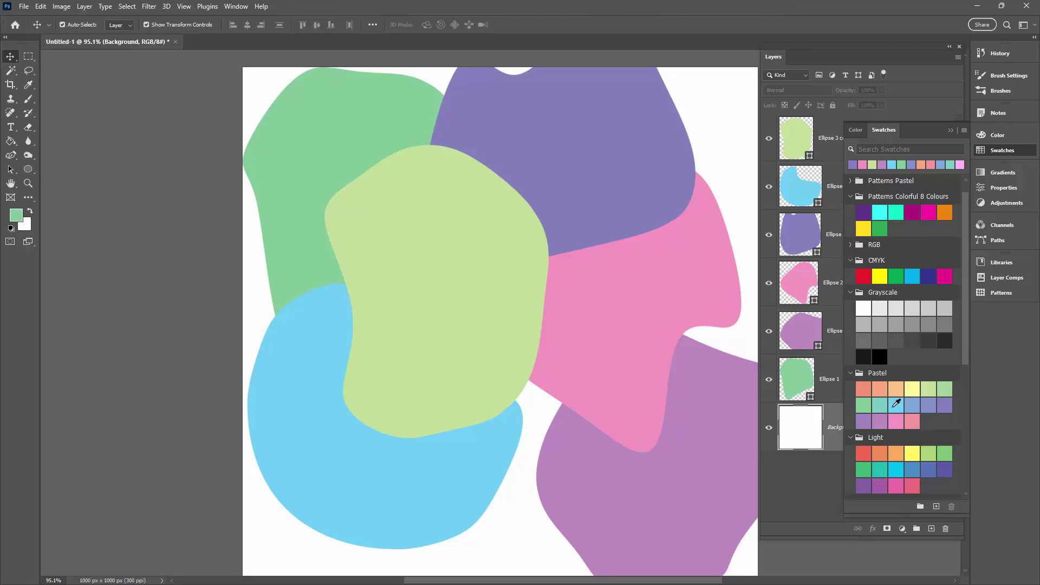
left_click(915, 388)
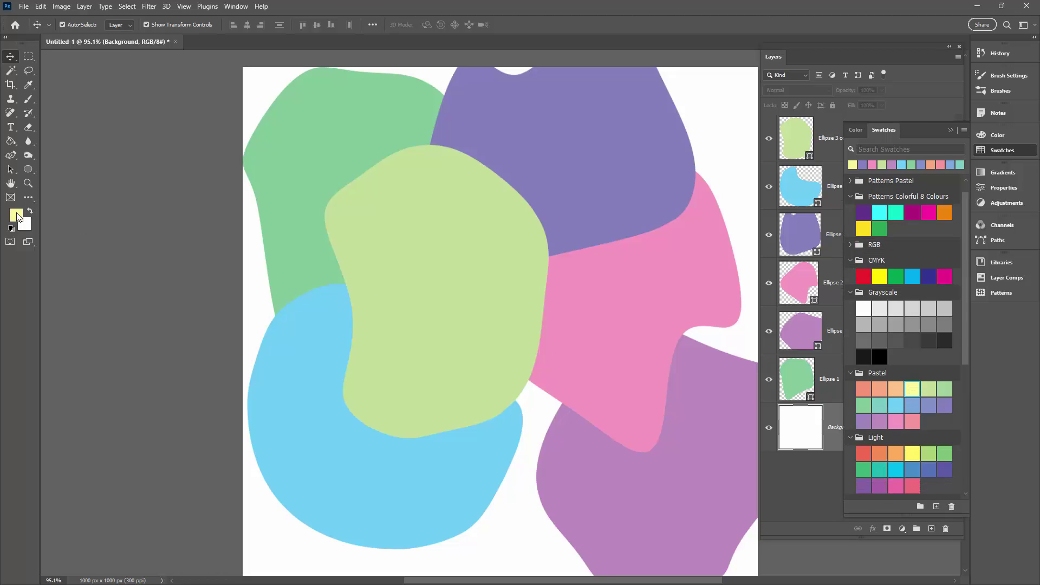
left_click(952, 129)
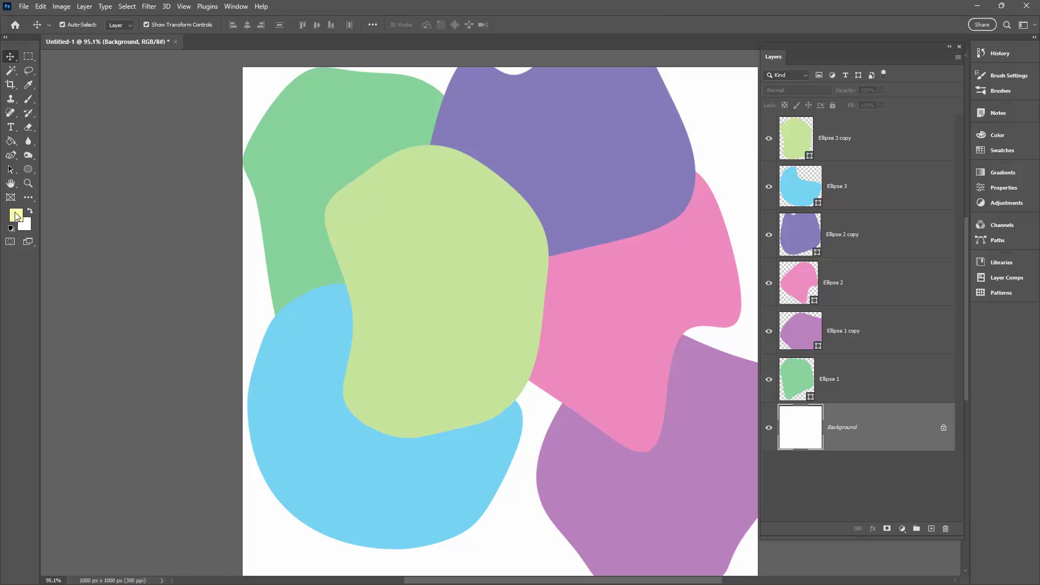
key("alt+BackSpace")
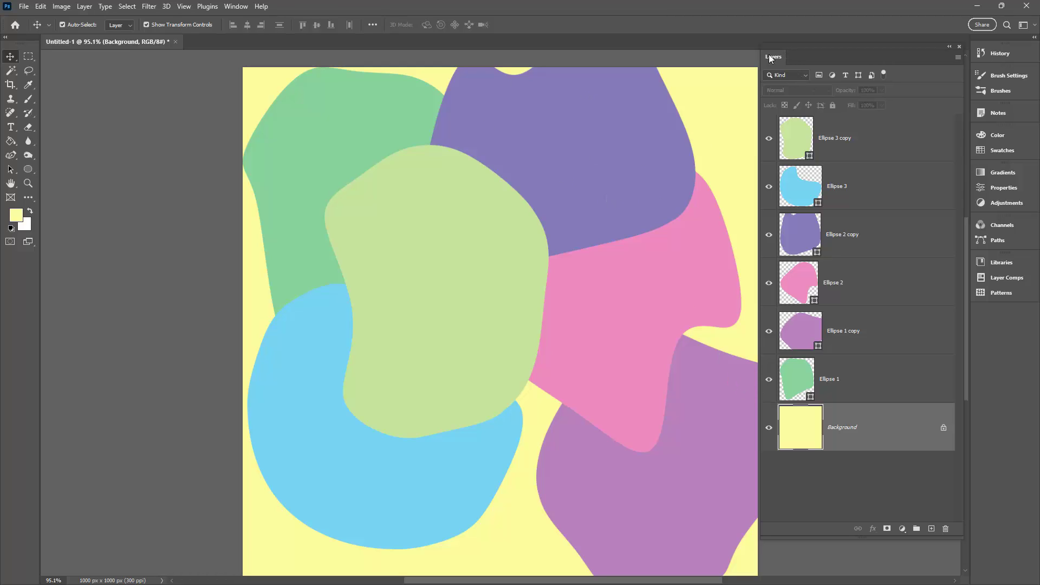
Convert Ellipse 1, Ellipse 1 copy and Ellipse 2 into smart objects.
left_click_drag(629, 217, 529, 203)
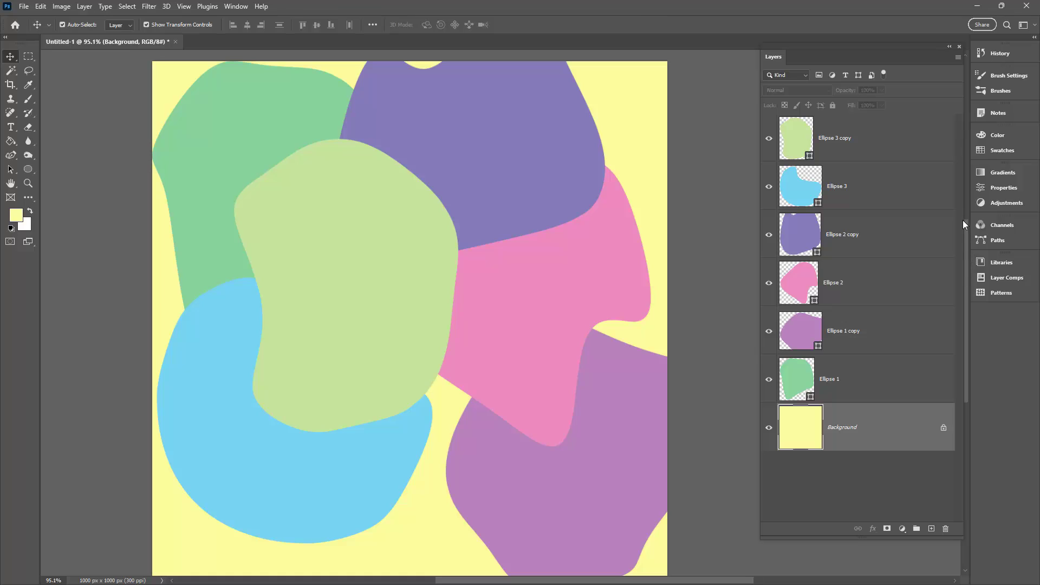
left_click(853, 375)
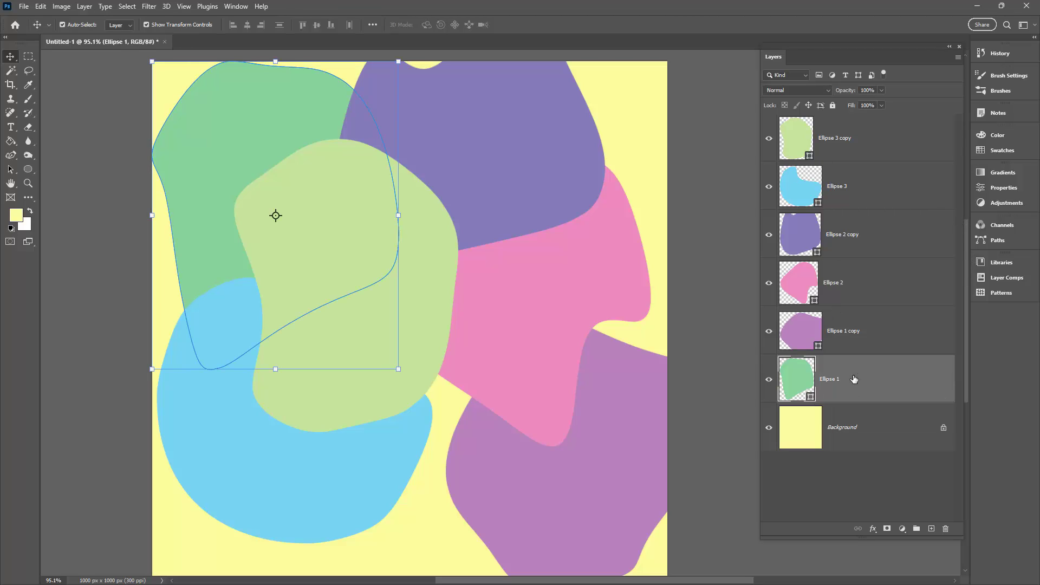
right_click(897, 380)
left_click(915, 313)
right_click(892, 350)
left_click(932, 311)
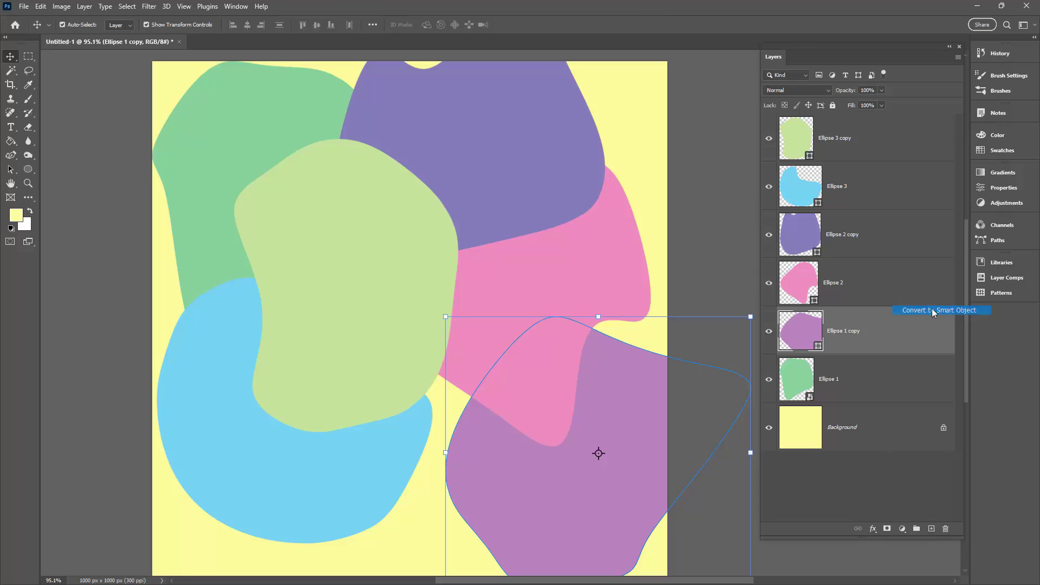
right_click(894, 287)
left_click(913, 310)
Convert Ellipse 2 copy, Ellipse 3 and Ellipse 3 copy into smart objects, then deselect layers.
right_click(893, 236)
left_click(907, 308)
right_click(866, 188)
left_click(916, 311)
right_click(872, 136)
left_click(916, 288)
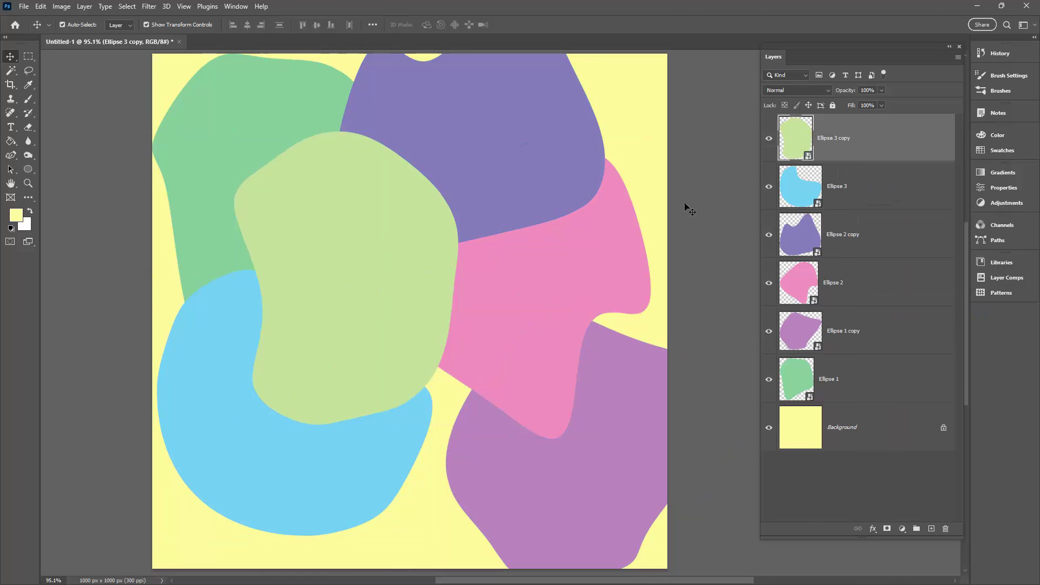
left_click(687, 208)
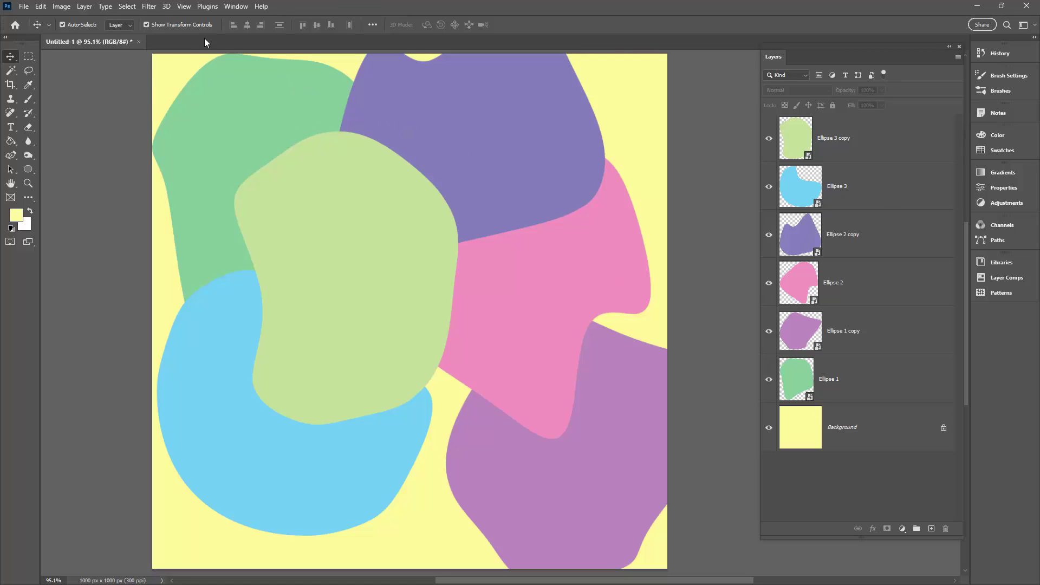
Enable Pattern Preview from the View menu.
left_click(185, 8)
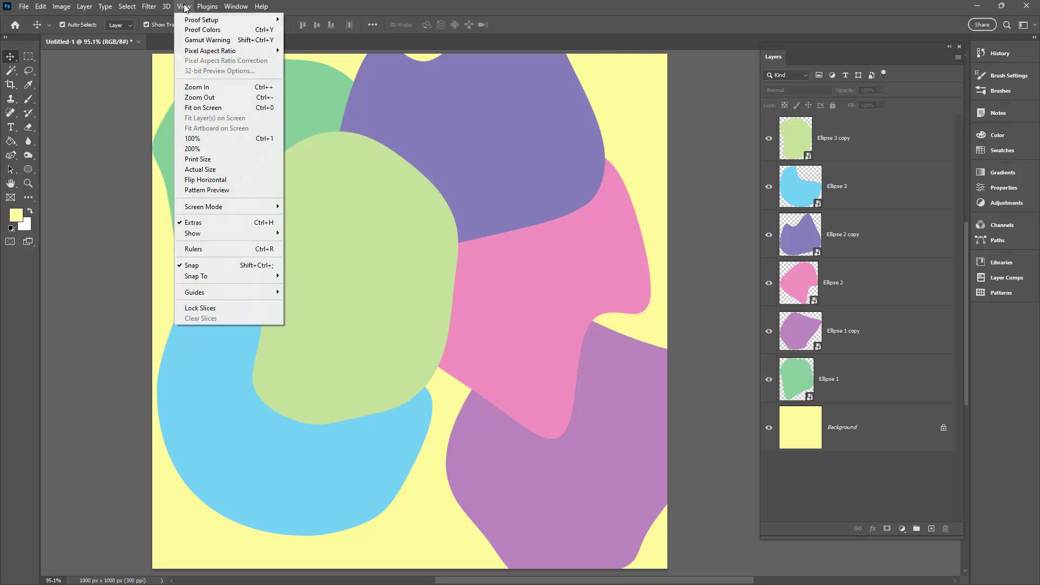
left_click(212, 190)
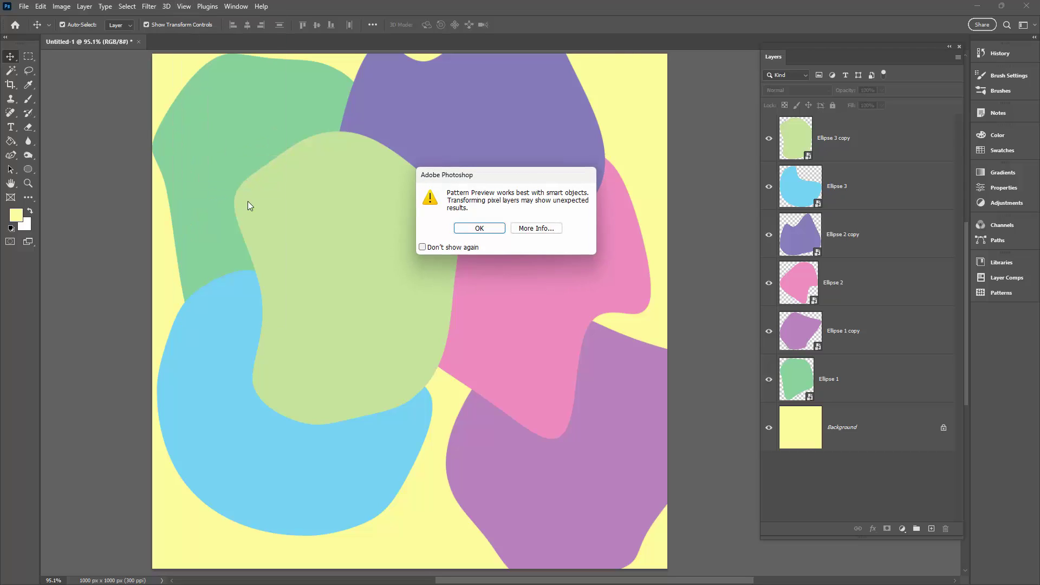
Dismiss the smart-object warning and zoom out to 25% to see many repeating tiles.
left_click(478, 230)
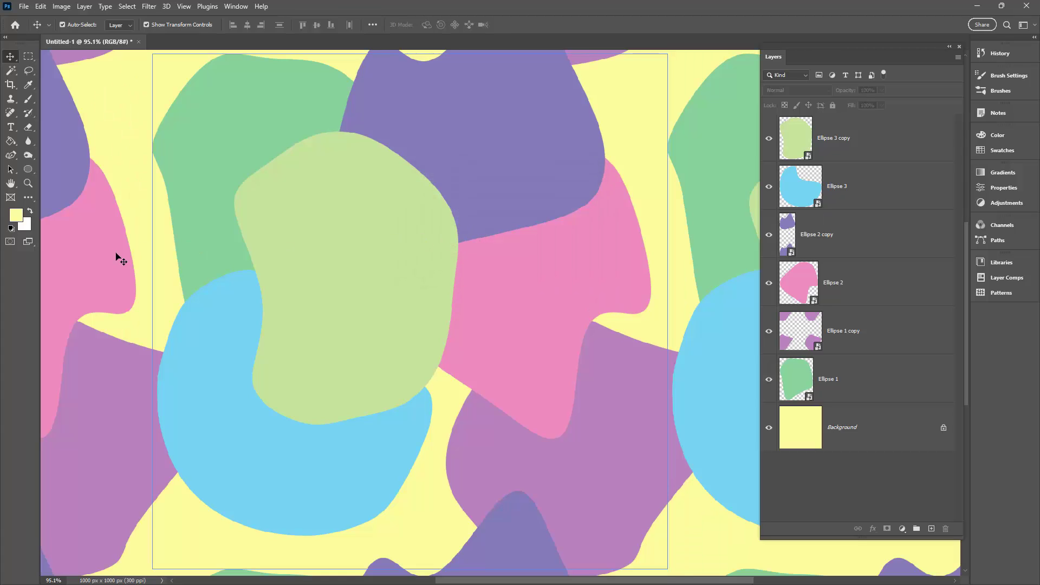
left_click(28, 183)
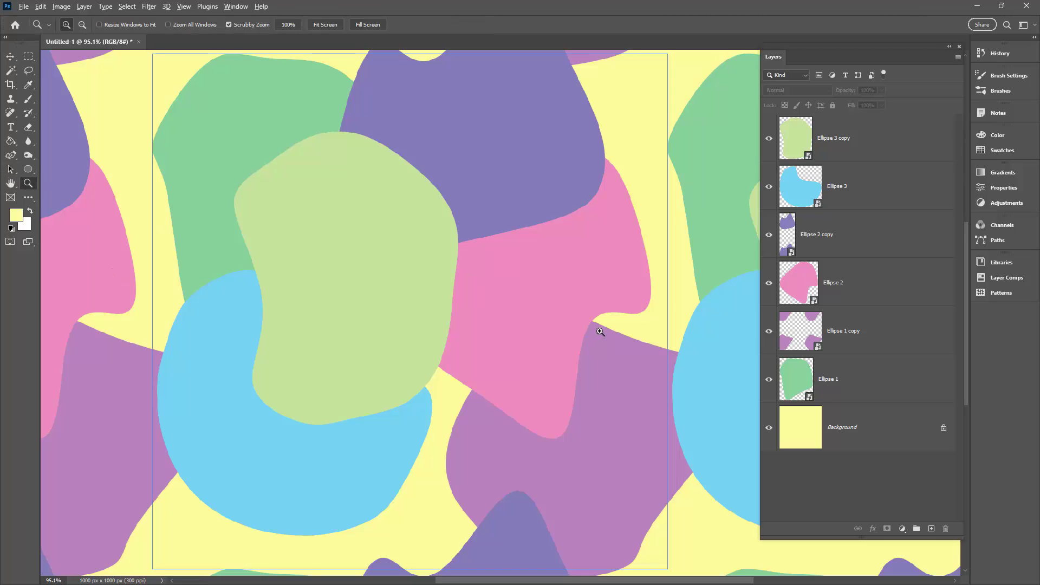
left_click(435, 319, "alt")
left_click(434, 320, "alt")
left_click(435, 320, "alt")
left_click(432, 320, "alt")
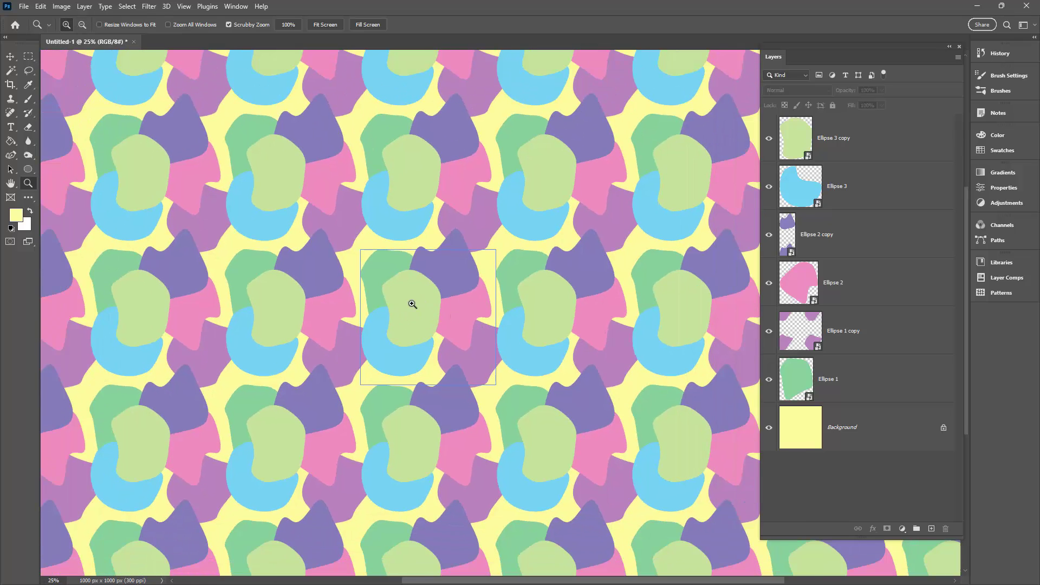
left_click(10, 57)
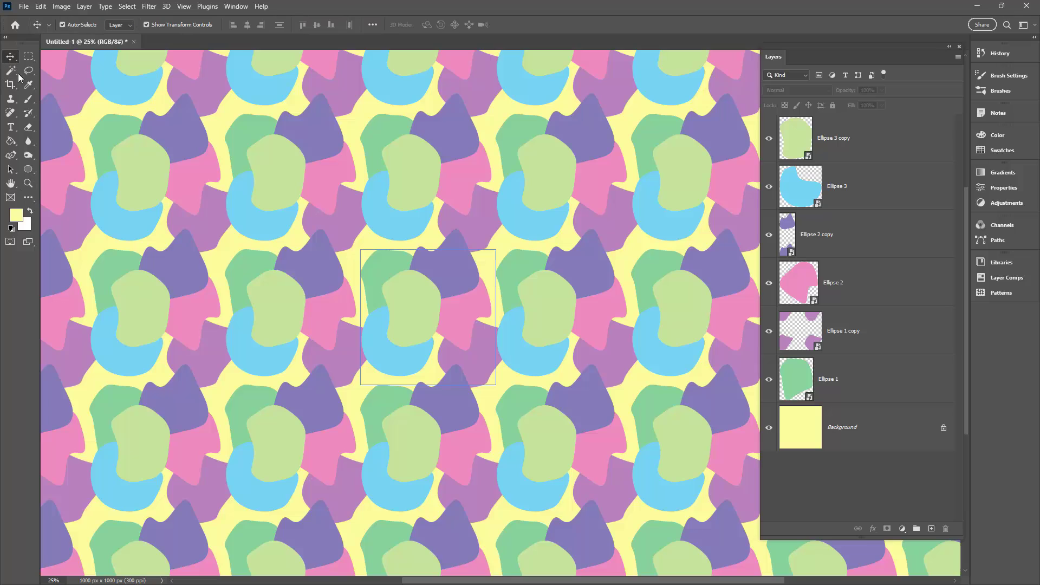
left_click(429, 326)
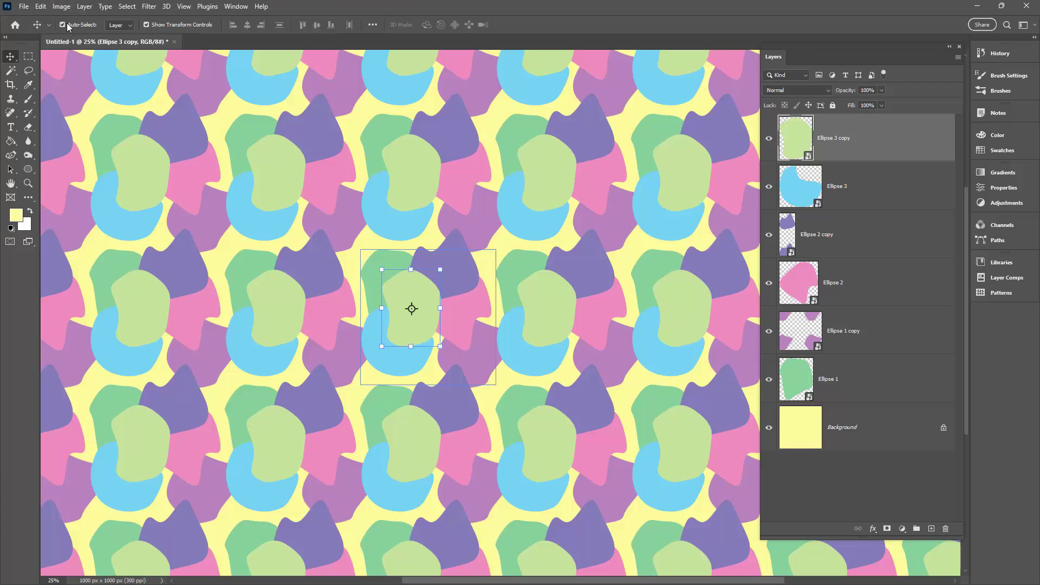
left_click(469, 282)
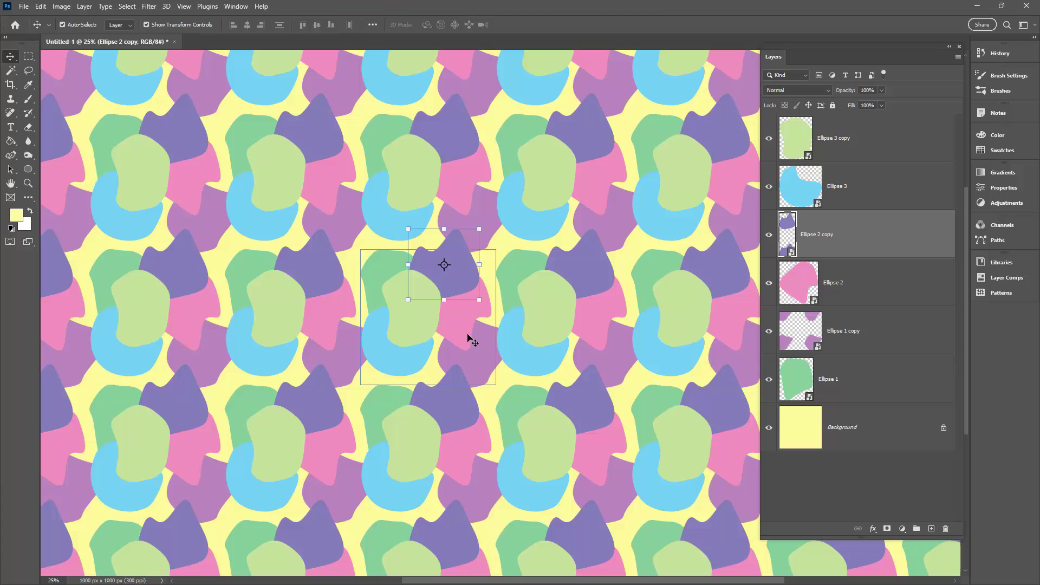
left_click(481, 351)
left_click(474, 377)
left_click(395, 362)
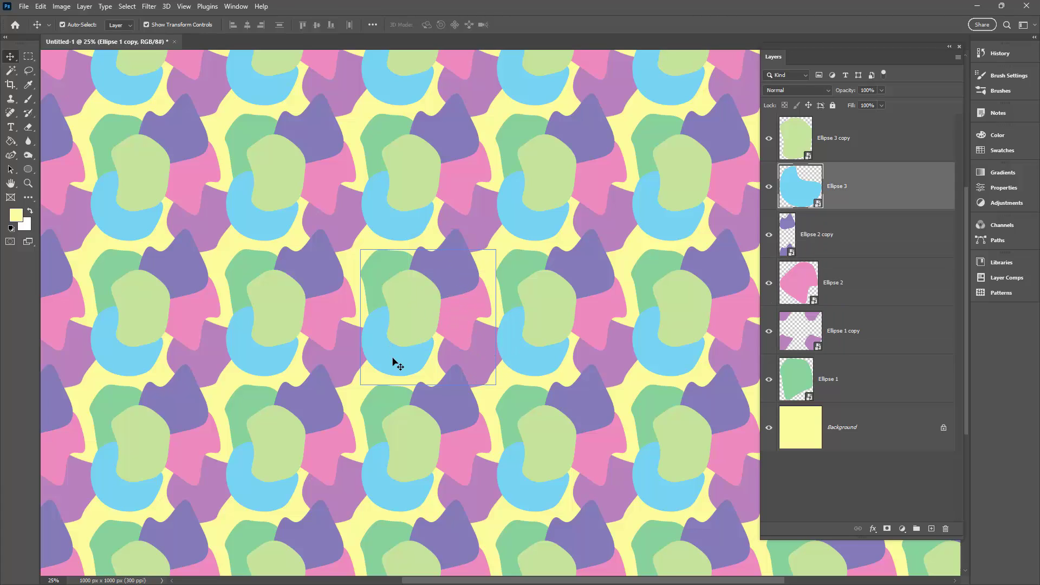
left_click(379, 267)
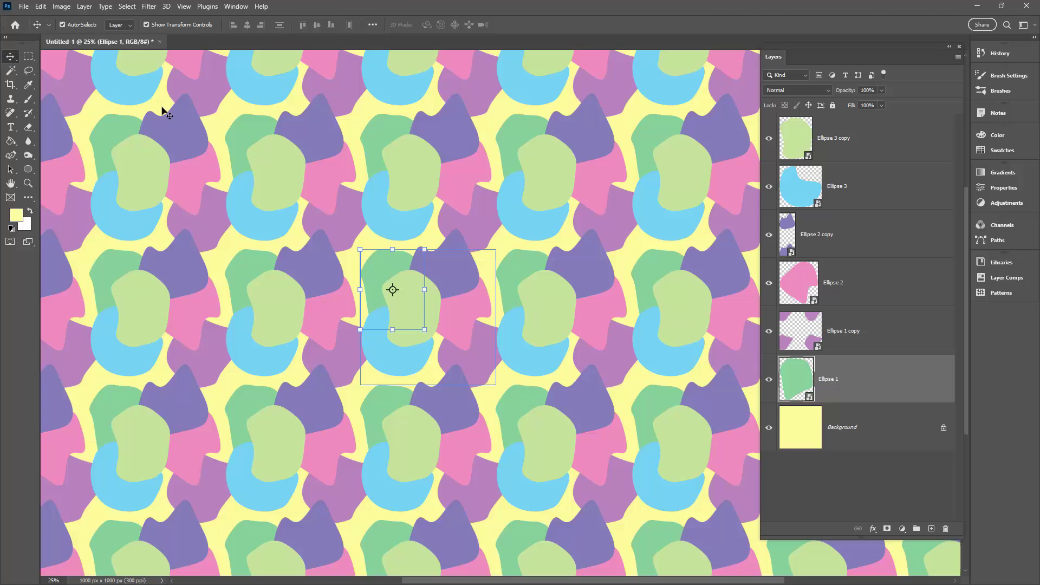
Reposition the blobs in the tile, enlarging and rotating the green Ellipse 1 almost upright.
mouse_move(478, 358)
left_mouse_down()
mouse_move(487, 373)
mouse_move(488, 353)
left_mouse_up()
left_click_drag(399, 358, 390, 379)
left_click_drag(425, 304, 437, 352)
left_click_drag(374, 321, 357, 309)
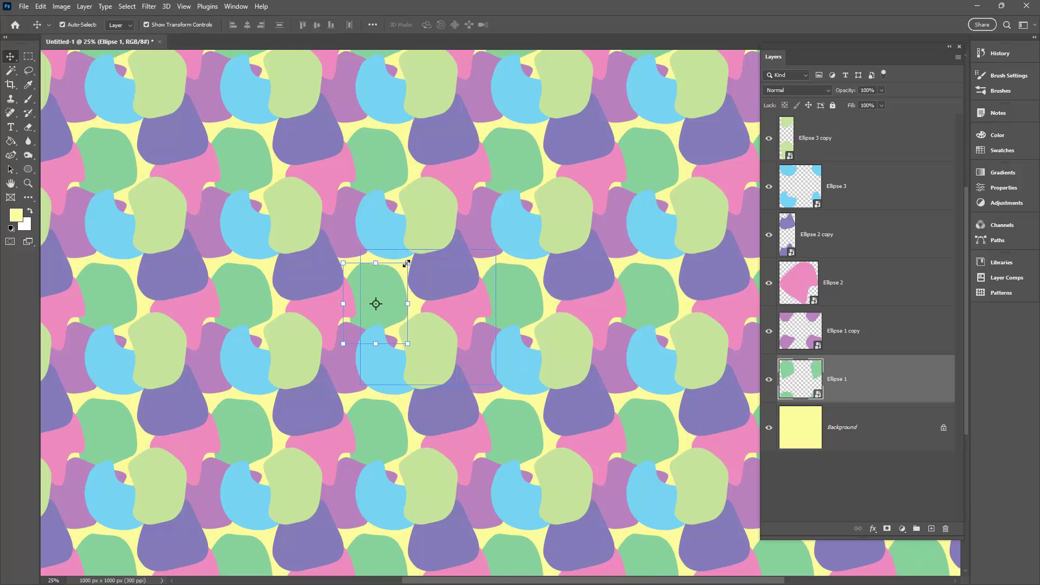
left_click_drag(406, 264, 411, 258)
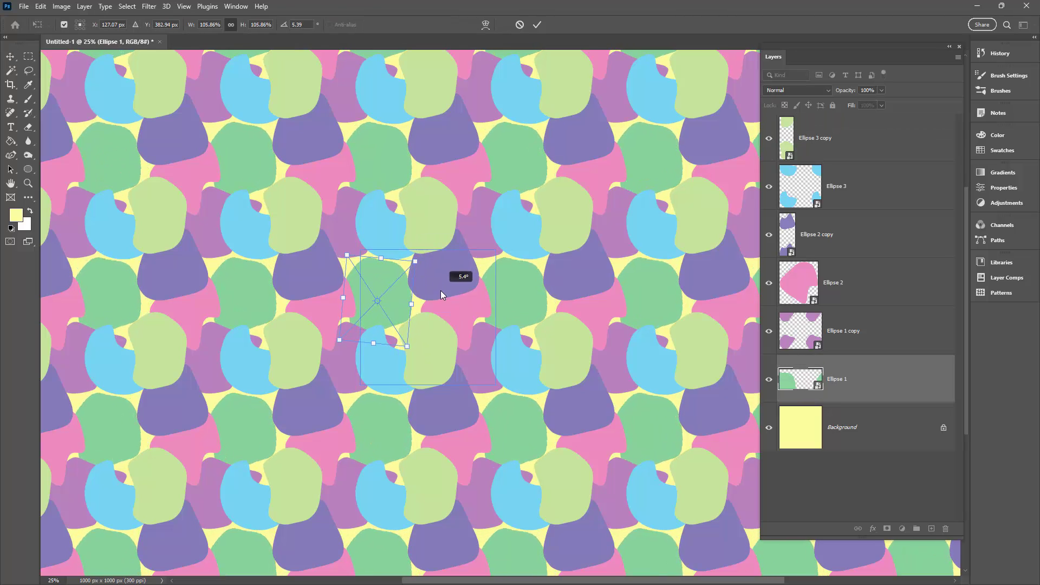
mouse_move(441, 288)
left_mouse_down()
mouse_move(476, 290)
mouse_move(488, 305)
mouse_move(445, 295)
left_mouse_up()
key("Return")
Stack Ellipse 1 copy above Ellipse 2 copy and shift that blob slightly.
left_click(454, 287)
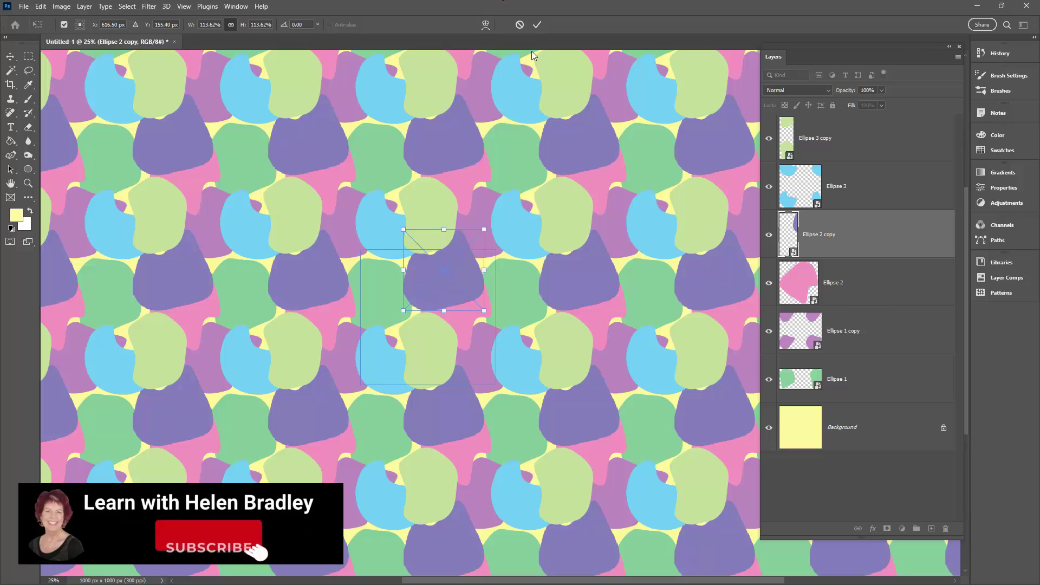
left_click(537, 25)
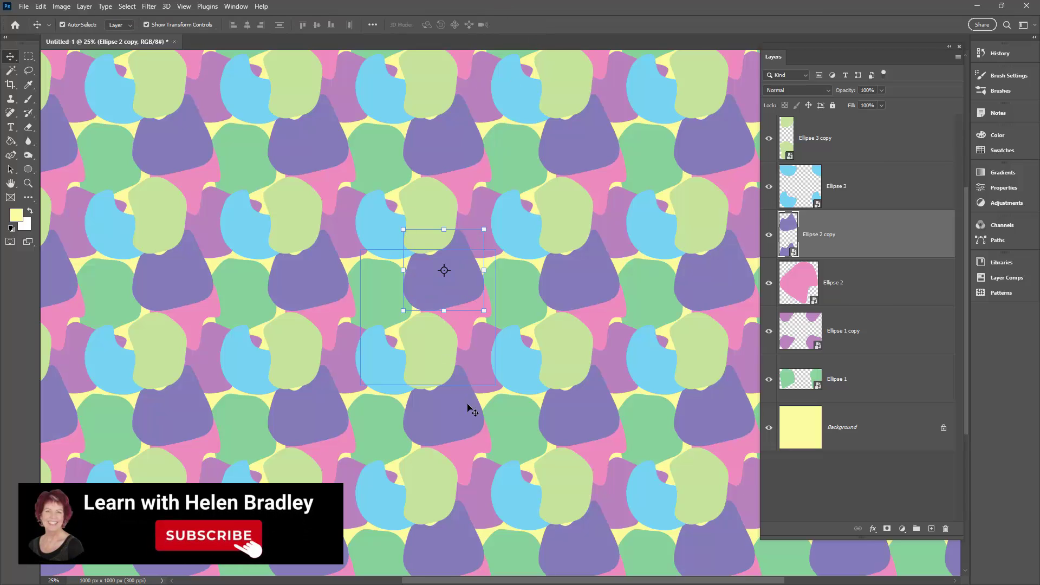
left_click(482, 371)
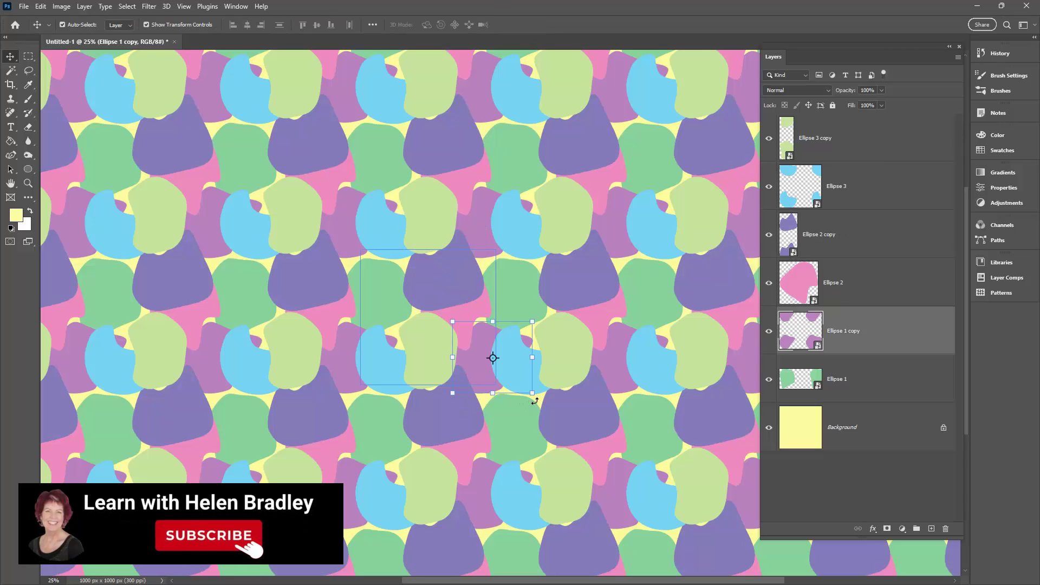
left_click_drag(782, 343, 781, 250)
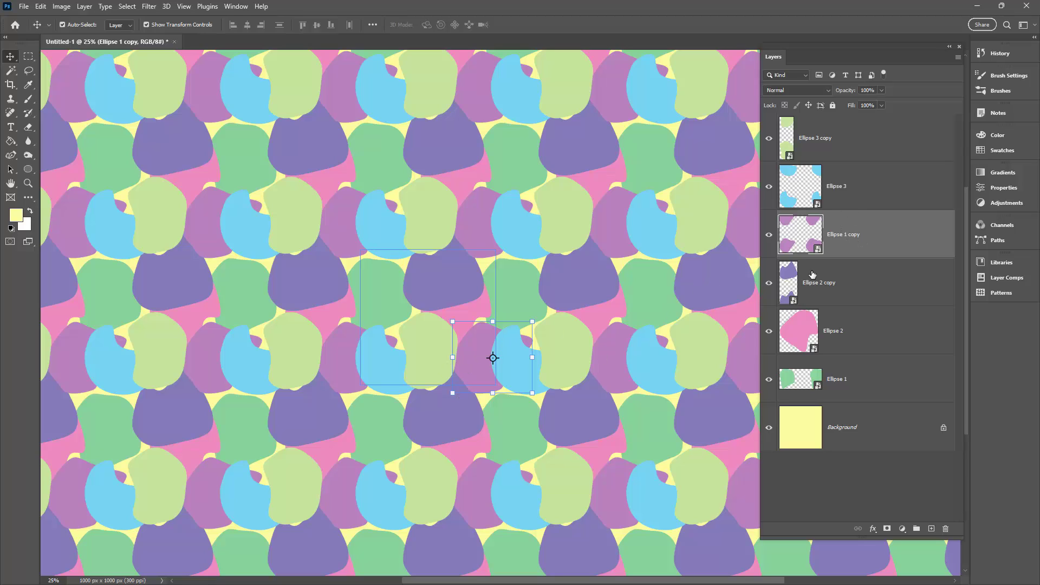
left_click_drag(477, 388, 428, 376)
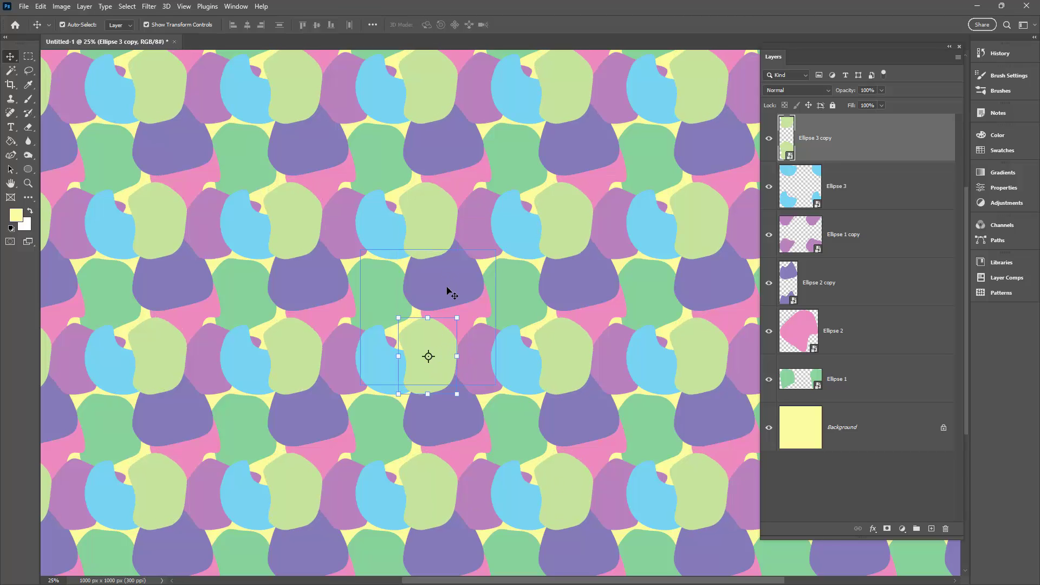
Rotate the pink Ellipse 2 blob about -60° and enlarge it to about 120%.
left_click_drag(450, 291, 471, 281)
left_click(477, 321)
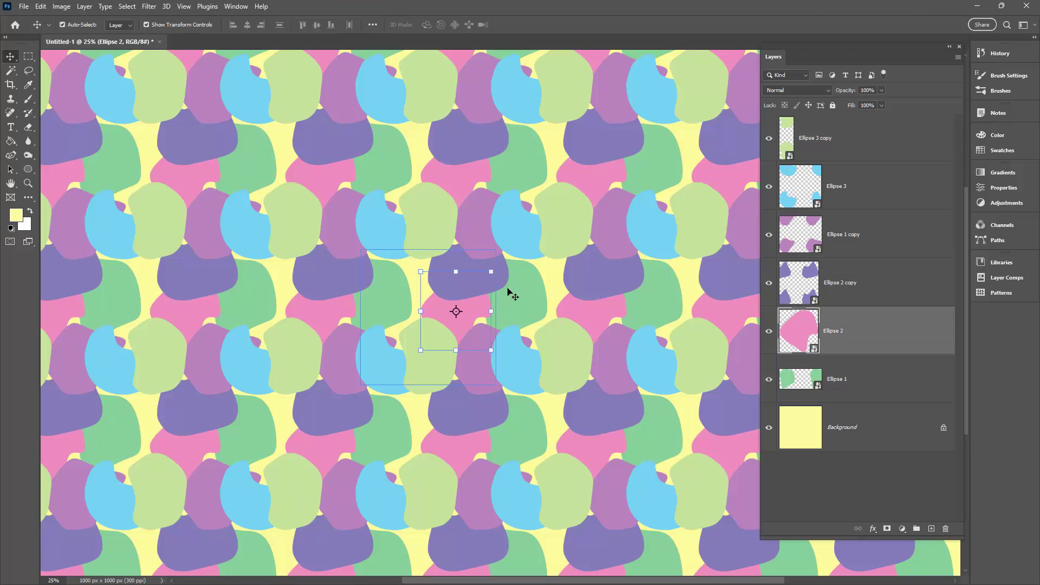
left_click_drag(413, 268, 342, 343)
left_click_drag(472, 360, 479, 381)
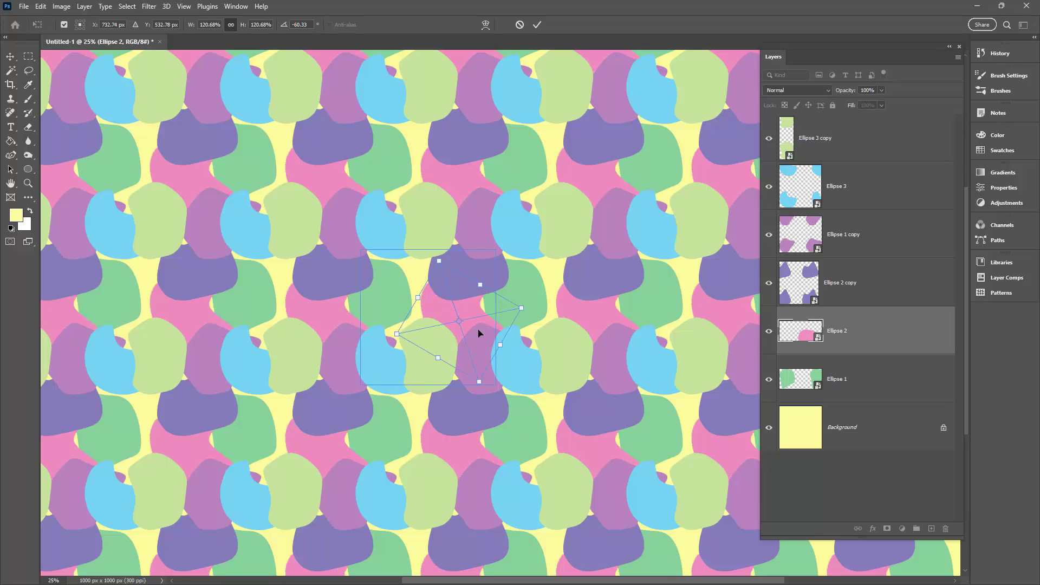
left_click_drag(479, 333, 474, 322)
key("Return")
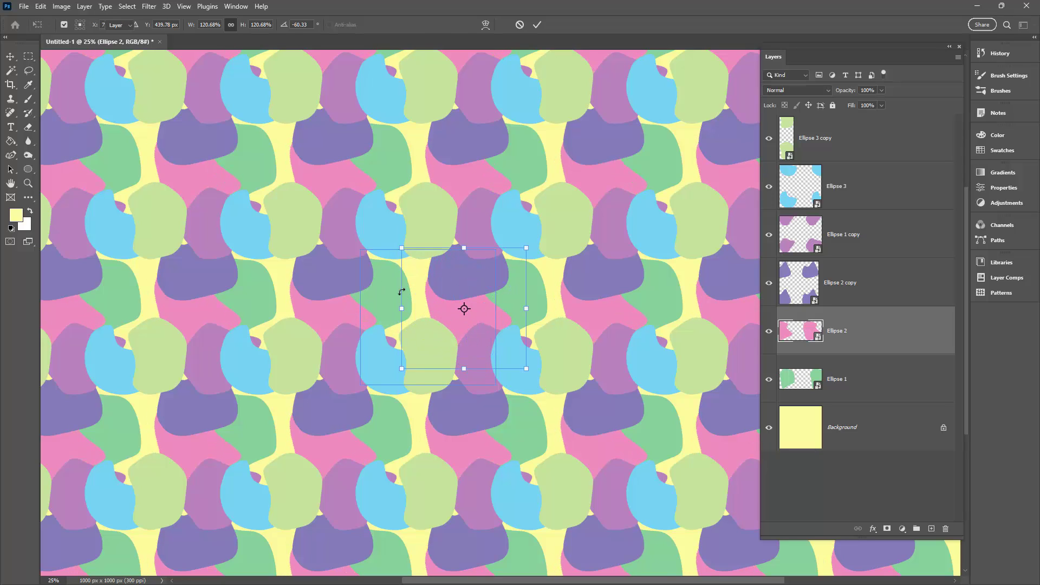
Nudge the green Ellipse 1 blob and enlarge the blue Ellipse 3 blob.
left_click_drag(379, 303, 432, 348)
key("Return")
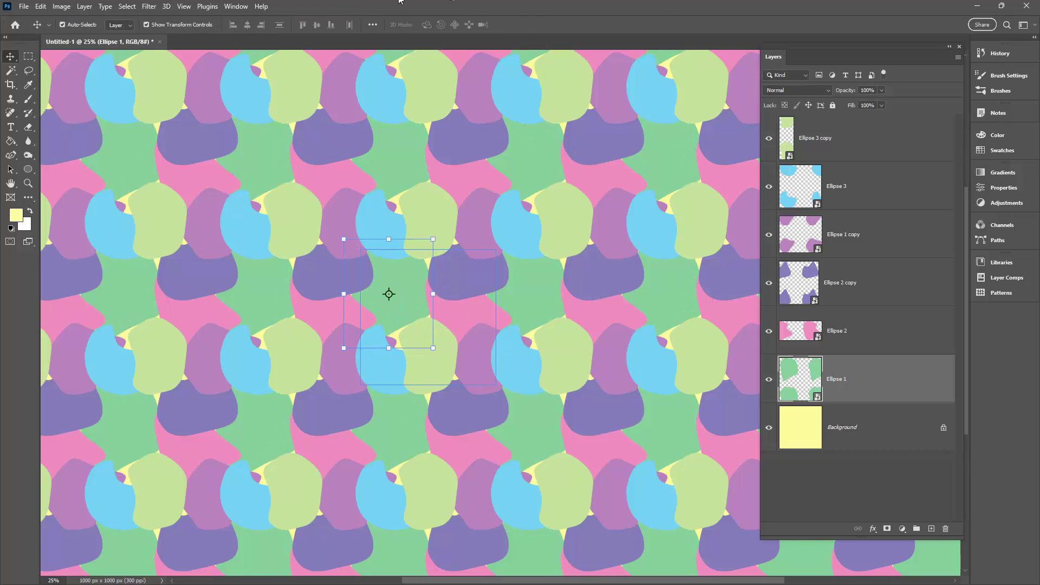
left_click(407, 335)
left_click_drag(427, 323, 485, 295)
key("Return")
Move the light-green blob down and right, and rotate and reposition the pink blob.
left_click_drag(395, 380, 442, 372)
left_click_drag(460, 307, 433, 324)
left_click_drag(522, 388, 477, 326)
key("Return")
left_click(411, 379)
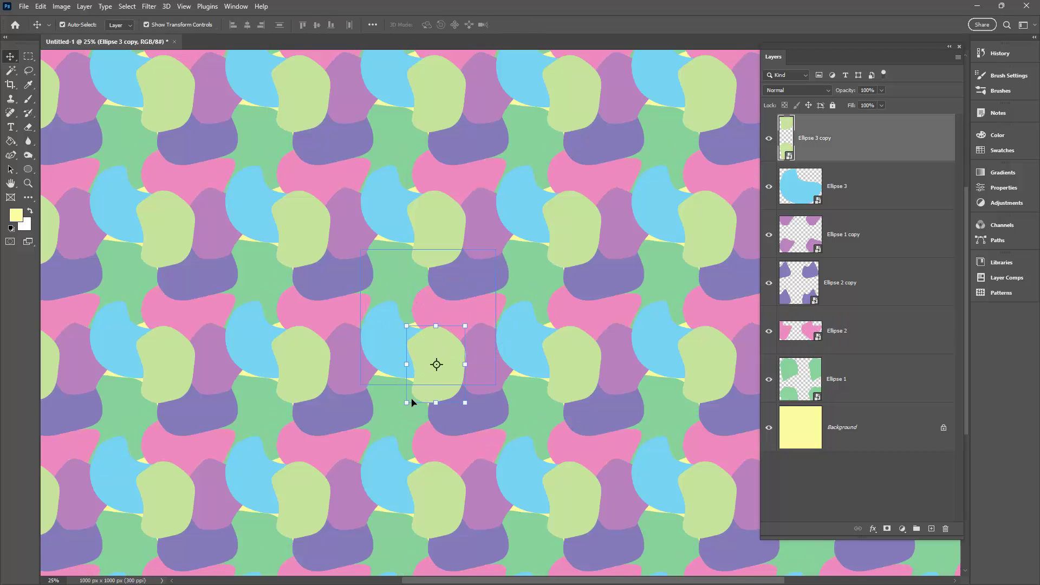
key("ctrl+t")
key("Return")
Scale up and reposition the blue Ellipse 3 blob.
left_click(383, 349)
key("ctrl+t")
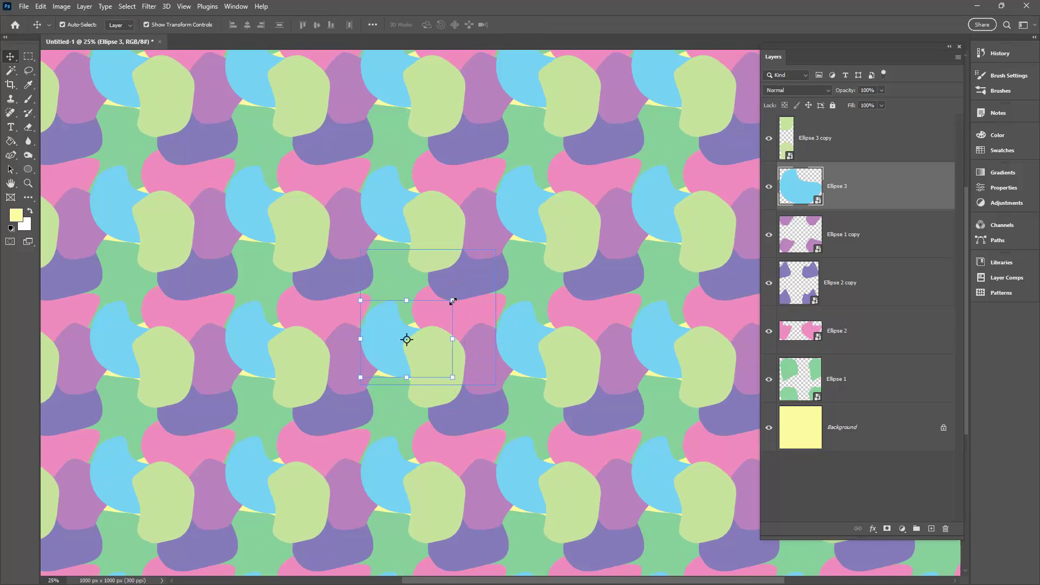
left_click_drag(452, 300, 368, 350)
key("Return")
Enlarge the green Ellipse 1 to about 160%, shift it, and move the purple copy.
left_click_drag(401, 276, 400, 306)
key("ctrl+t")
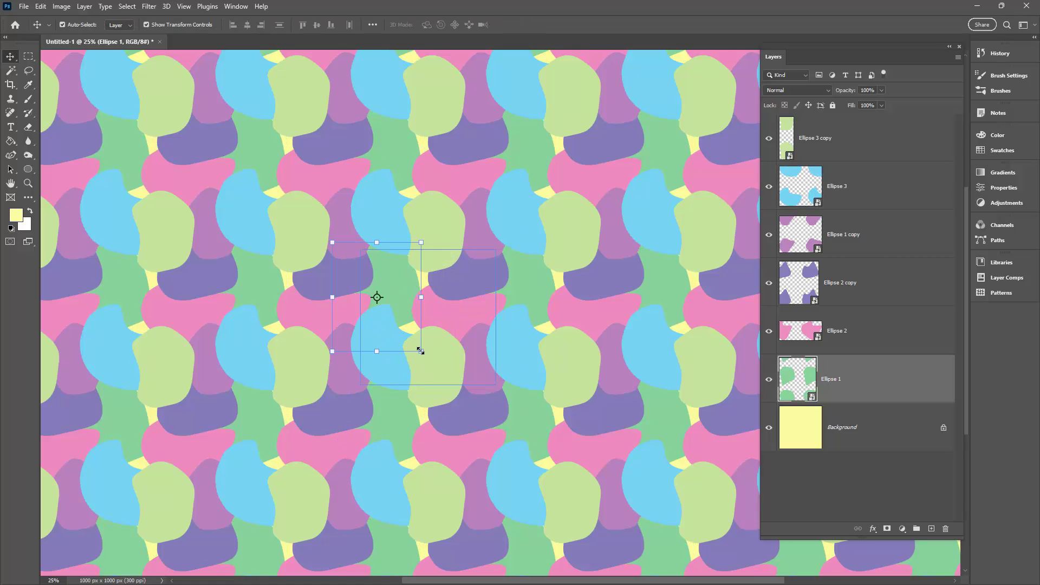
left_click_drag(420, 351, 438, 374)
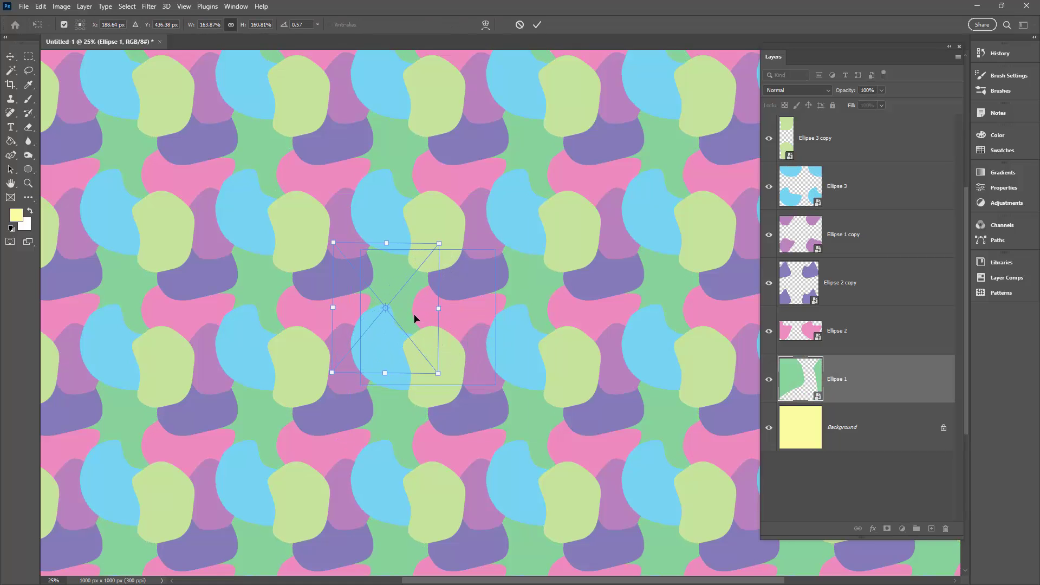
left_click_drag(415, 318, 426, 314)
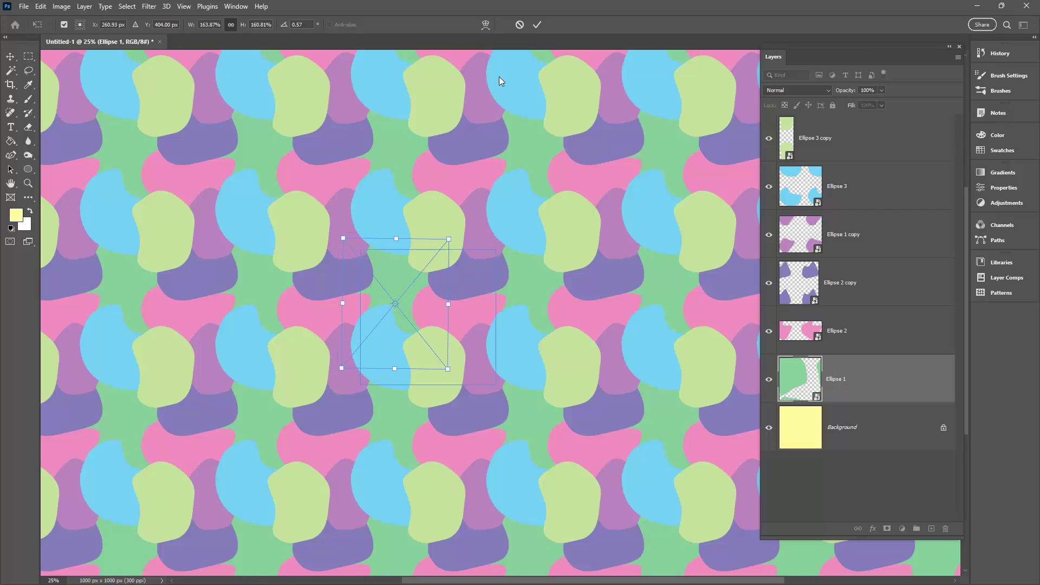
left_click(537, 25)
mouse_move(486, 277)
left_mouse_down()
mouse_move(493, 288)
mouse_move(504, 280)
mouse_move(495, 282)
left_mouse_up()
Create a new pattern from the tile in the Patterns panel, named 'blob 1'.
left_click(508, 332)
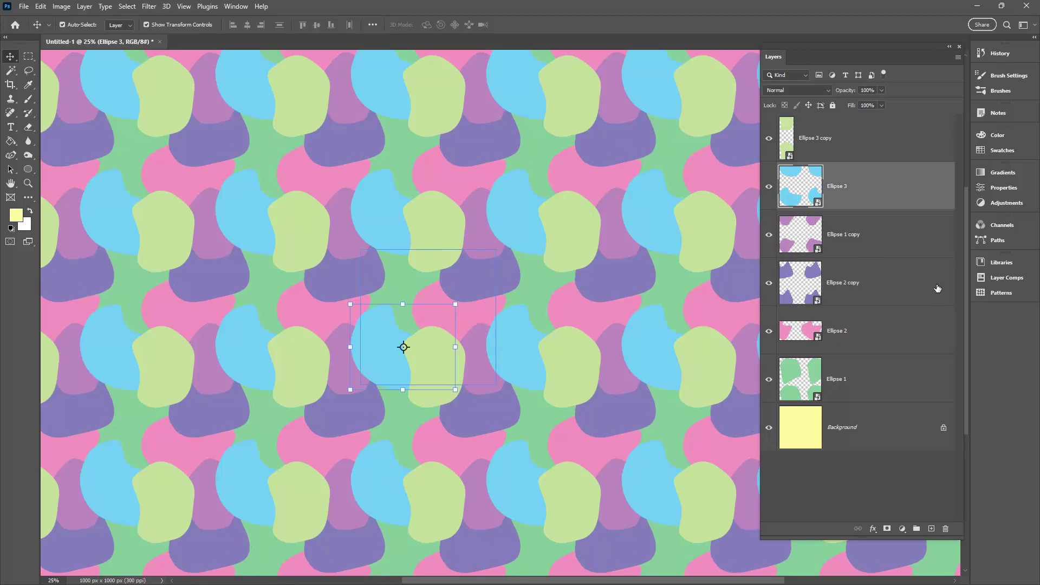
left_click(990, 294)
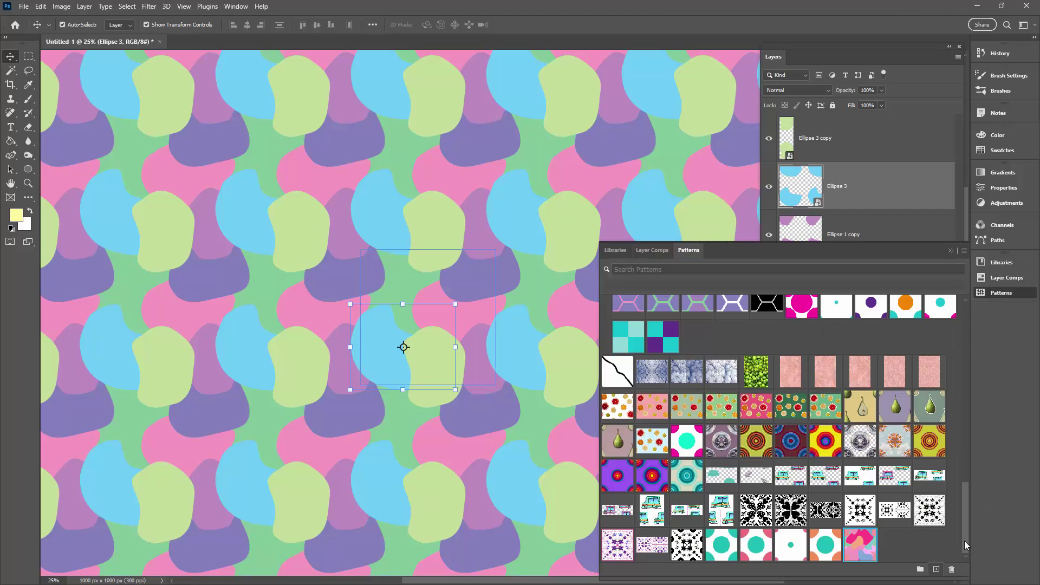
left_click(240, 9)
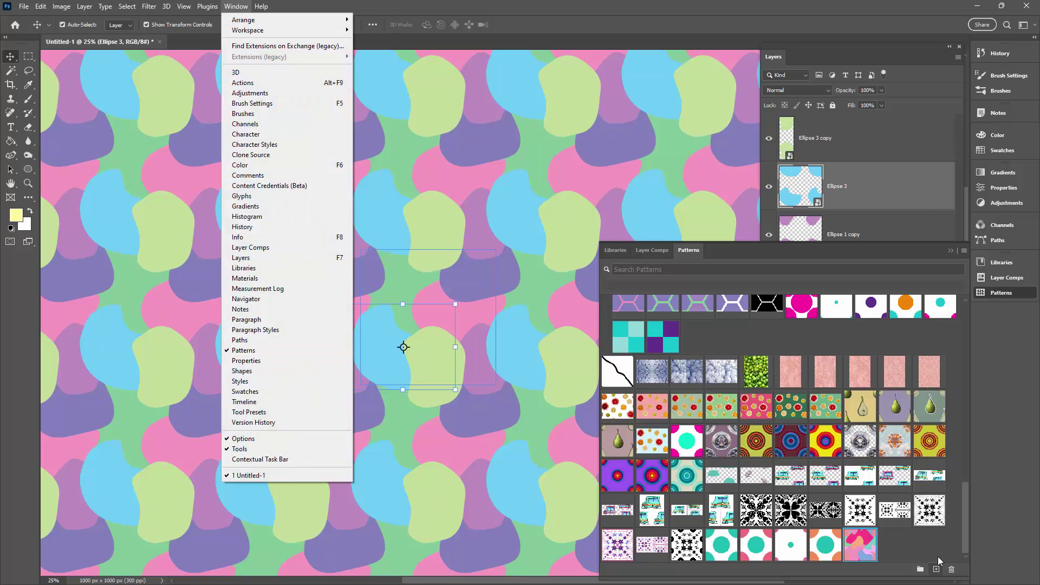
left_click(936, 569)
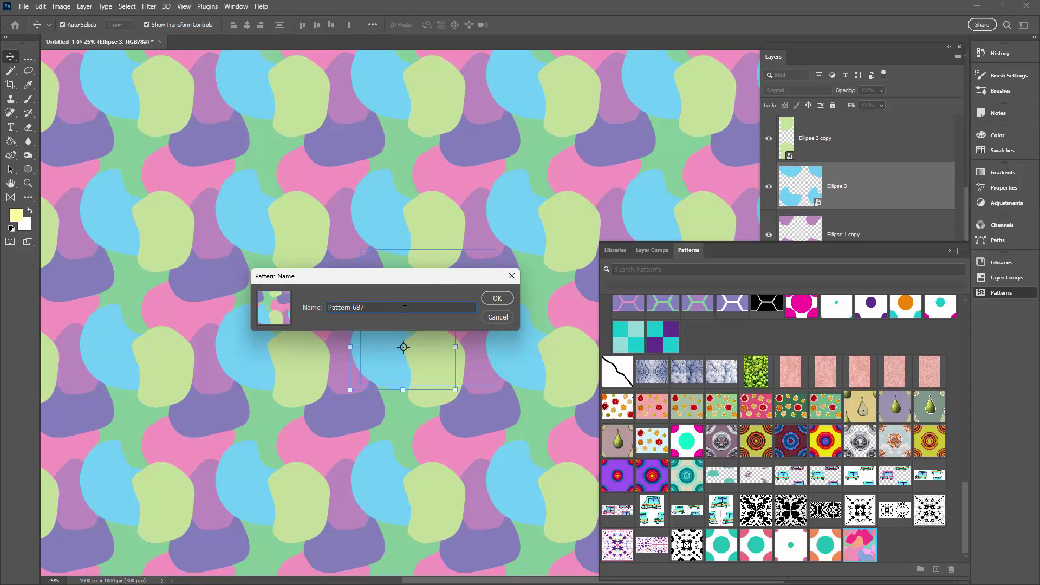
type("blob 1")
left_click(497, 299)
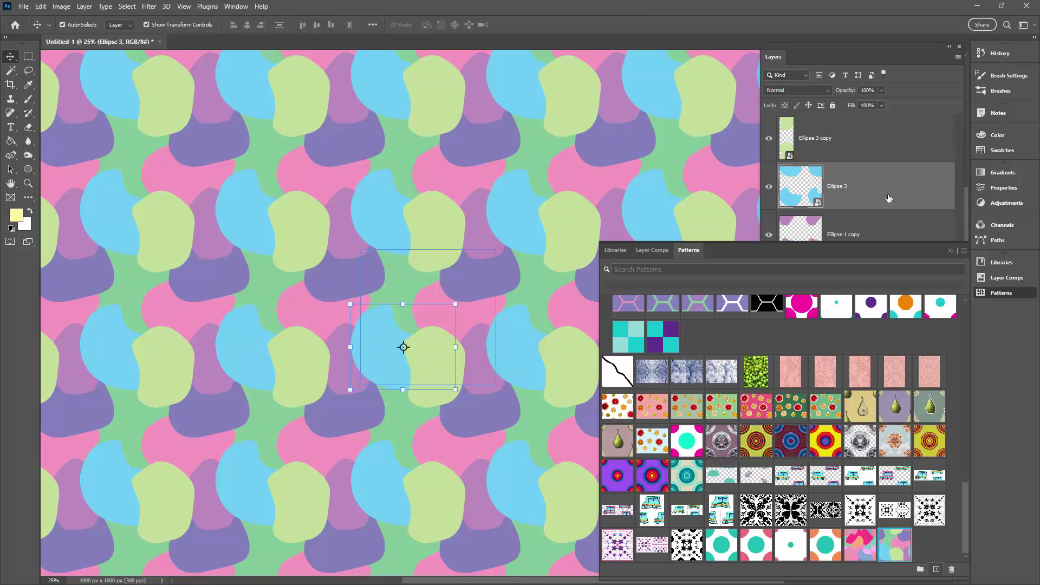
Move Ellipse 2, 2 copy, 1 copy and 1 above Ellipse 3, with Ellipse 3 copy just above Ellipse 3.
left_click(950, 250)
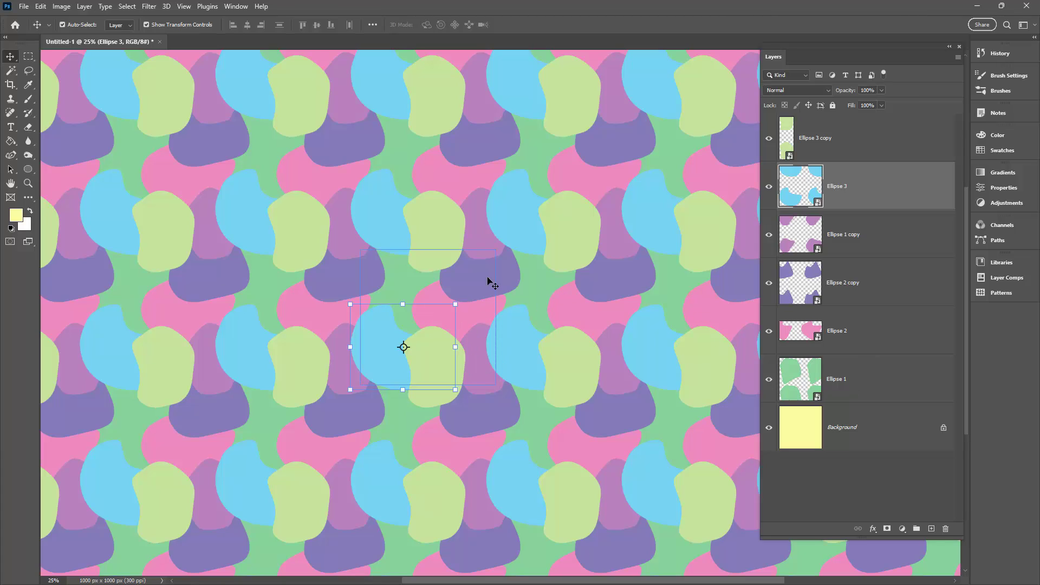
left_click(789, 473)
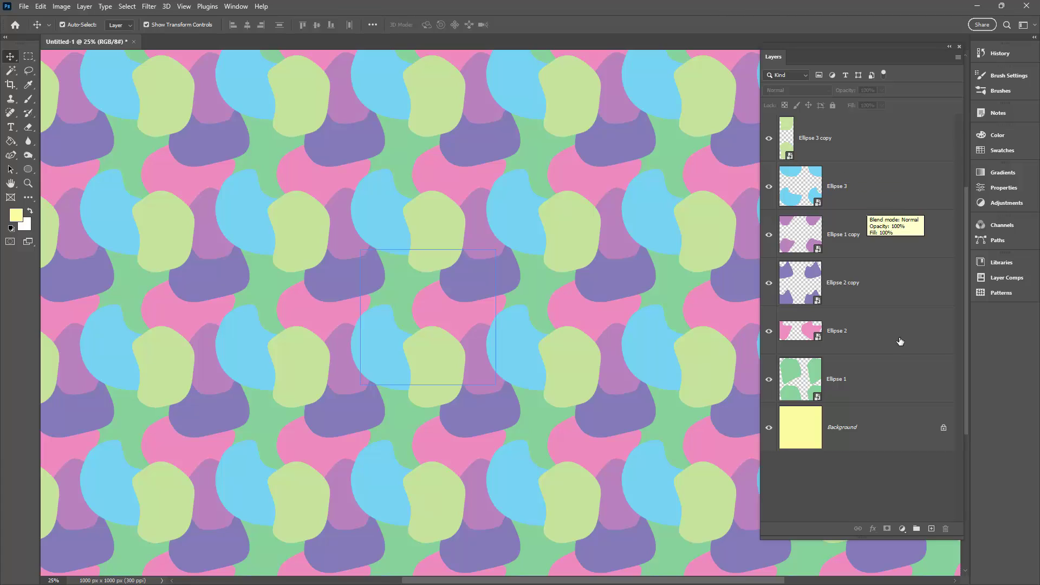
left_click_drag(874, 340, 891, 184)
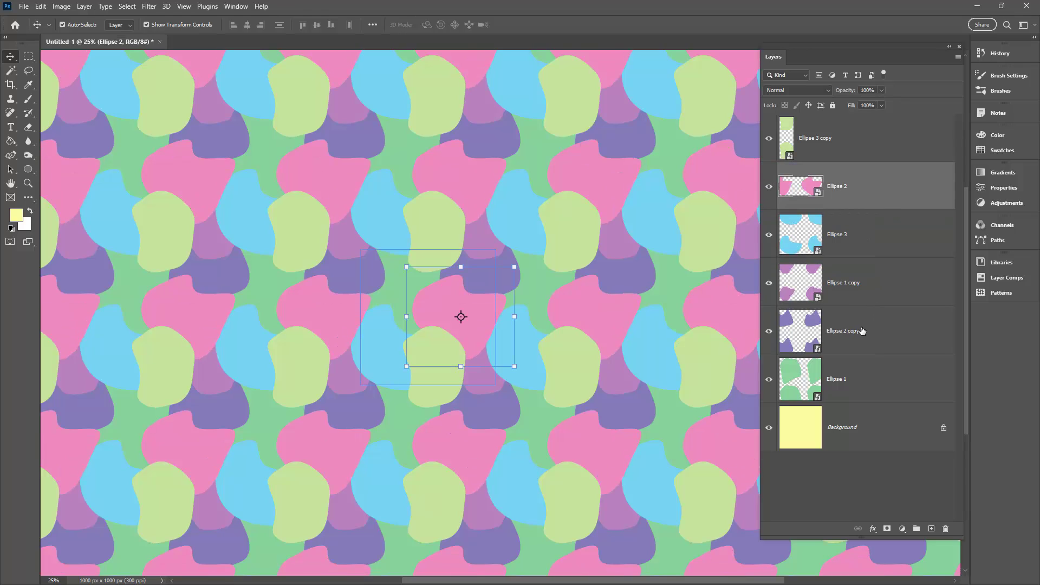
left_click_drag(861, 332, 866, 226)
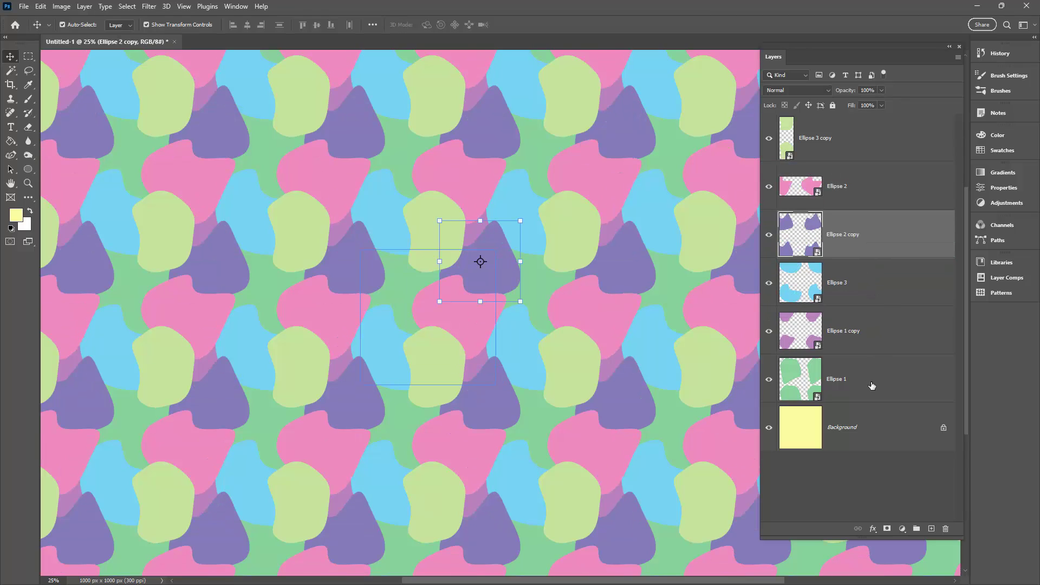
left_click_drag(866, 332, 870, 277)
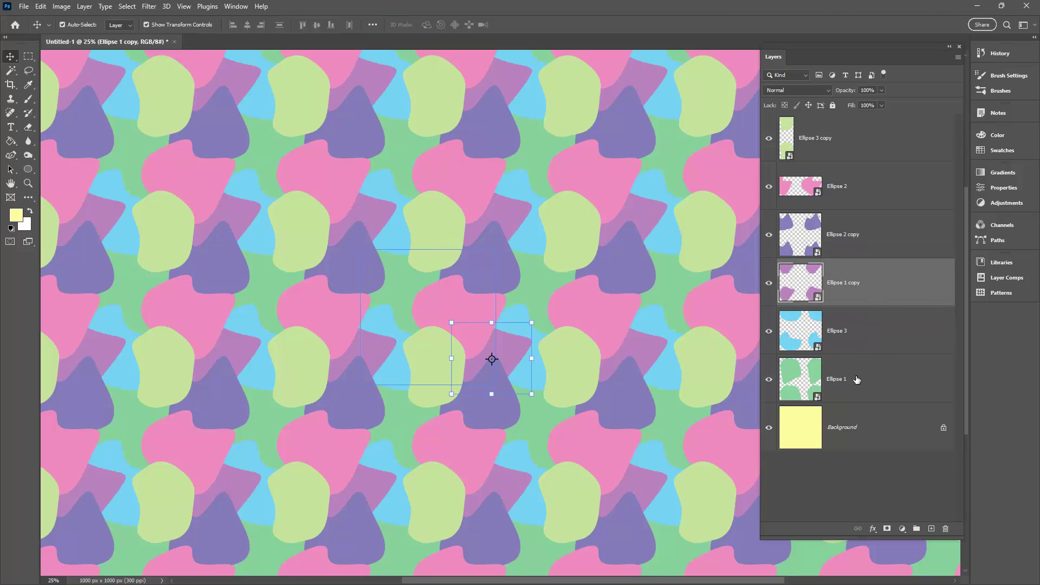
left_click_drag(856, 379, 863, 323)
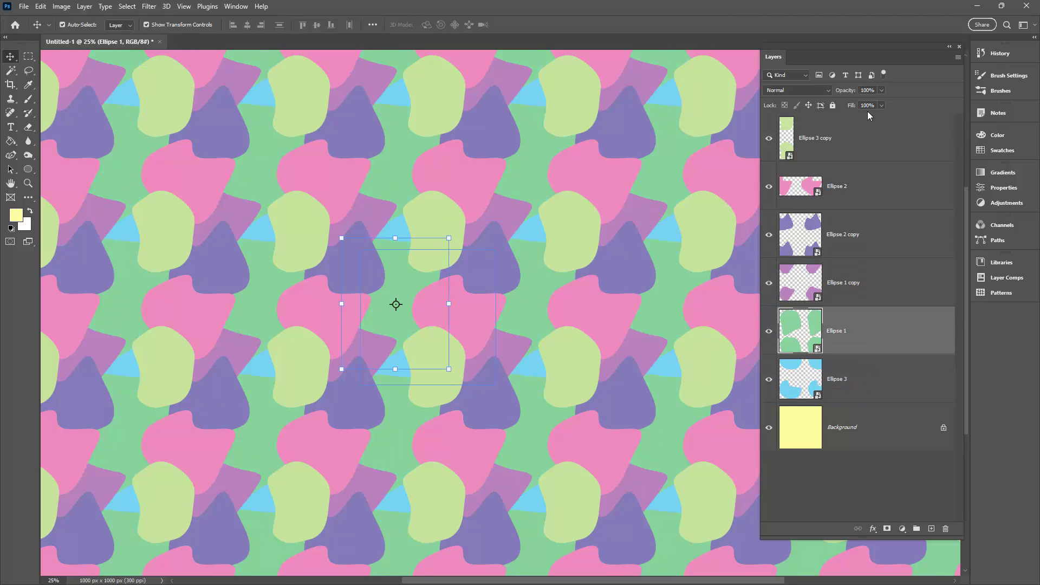
left_click_drag(865, 115, 837, 401)
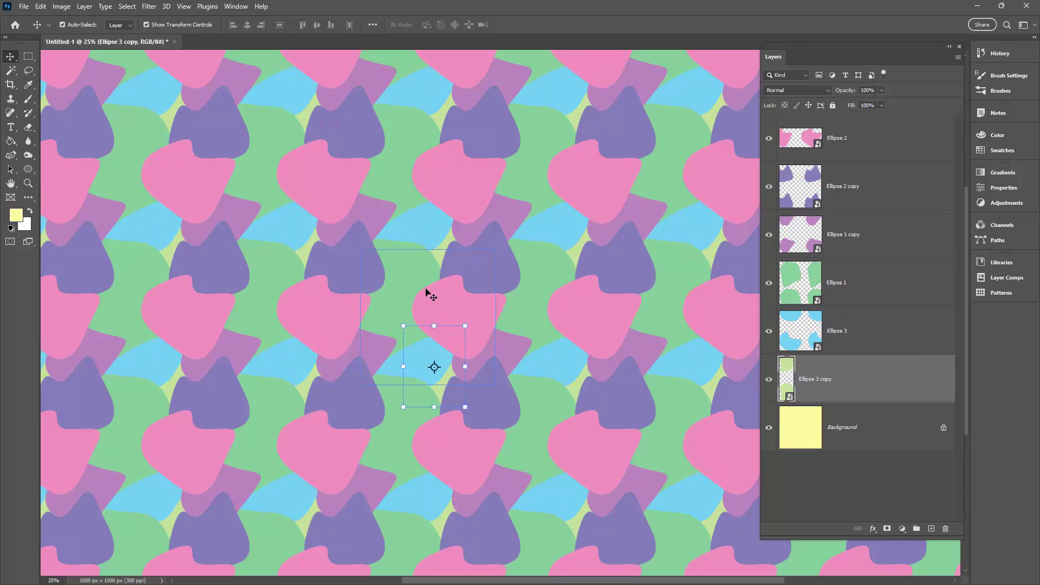
left_click_drag(883, 385, 878, 320)
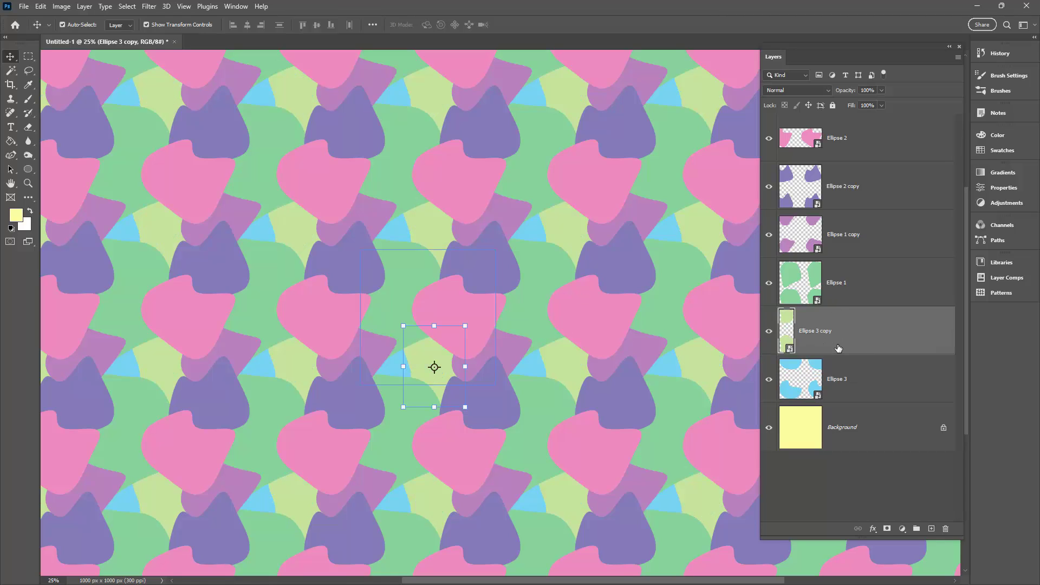
Save the current tile as a new pattern named 'shapes'.
left_click(1001, 293)
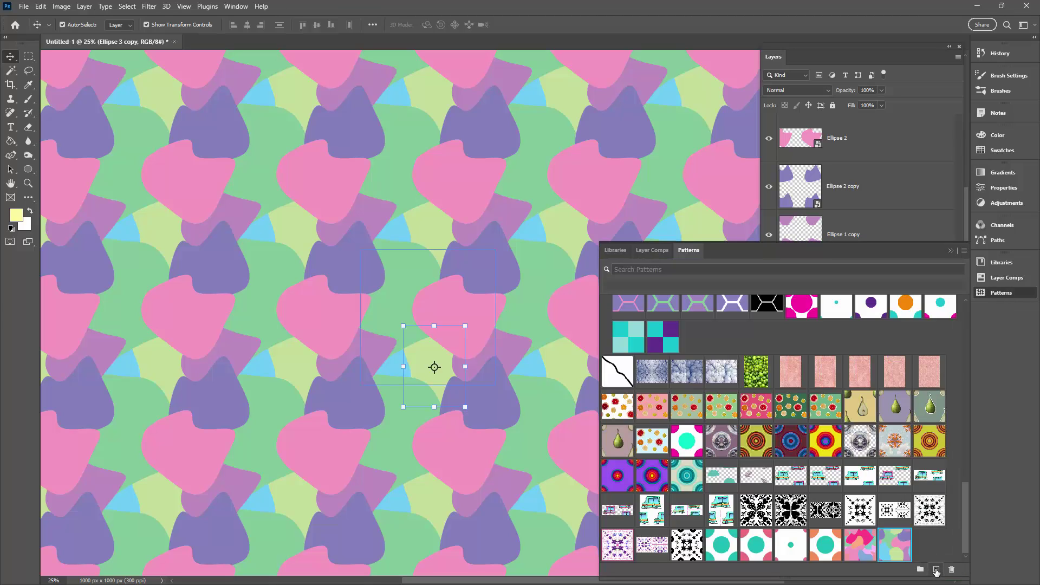
left_click(936, 570)
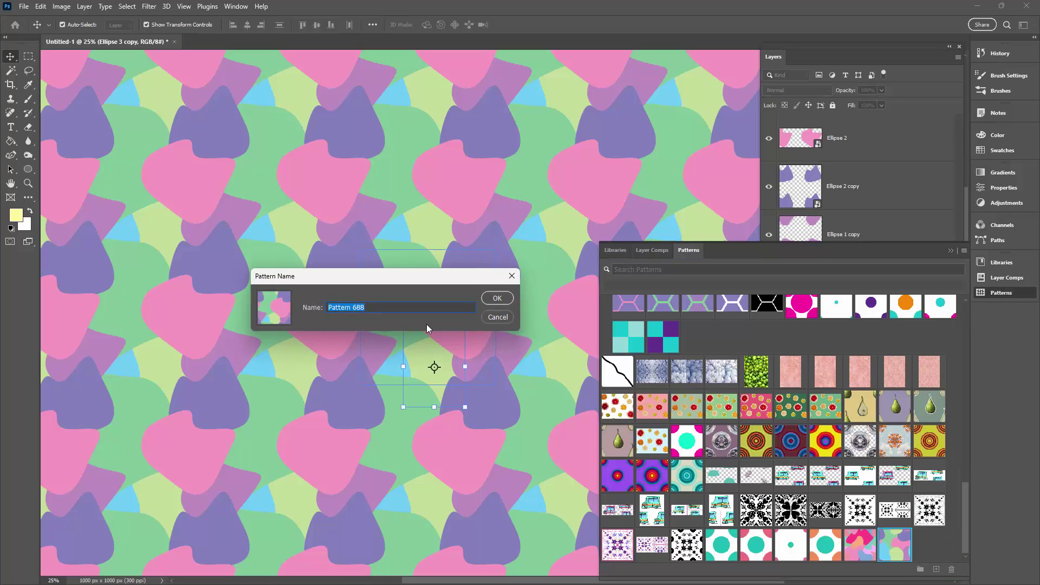
type("shapes")
key("Return")
left_click(951, 251)
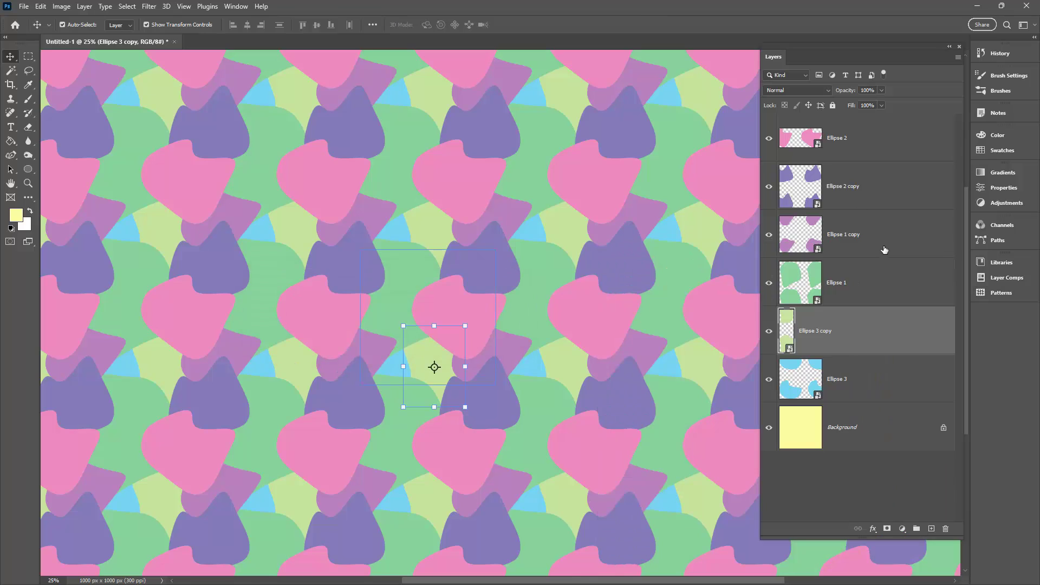
Restack the blob layers, raising Ellipse 3 copy and placing Ellipse 3 fourth.
left_click_drag(860, 292, 885, 137)
left_click_drag(867, 331, 866, 225)
left_click_drag(861, 137, 863, 385)
left_click_drag(863, 332, 861, 282)
Save the new arrangement as another pattern named 'shapes 2'.
left_click(1001, 292)
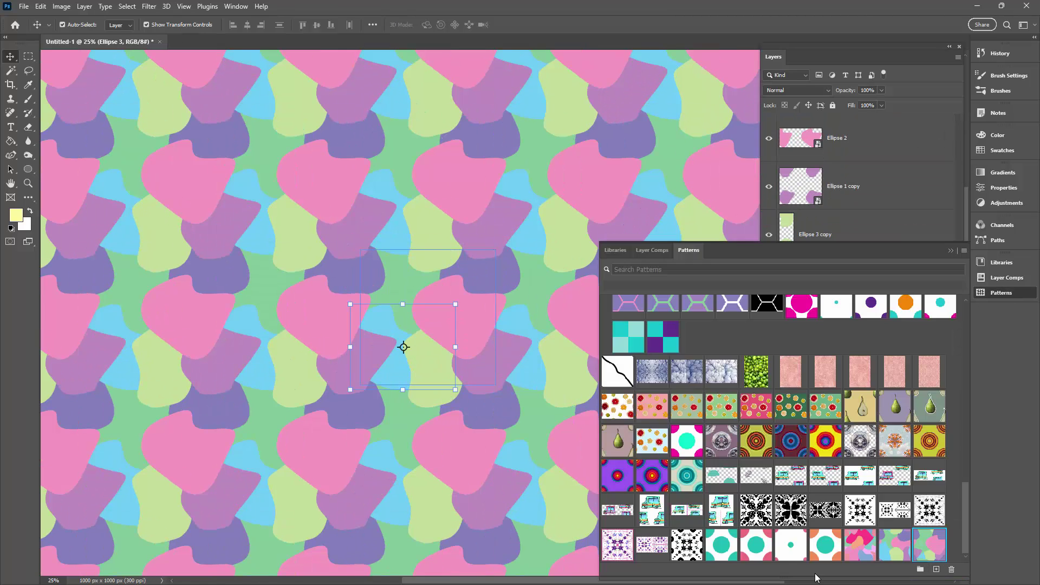
left_click(936, 569)
type("shapes 2")
key("Return")
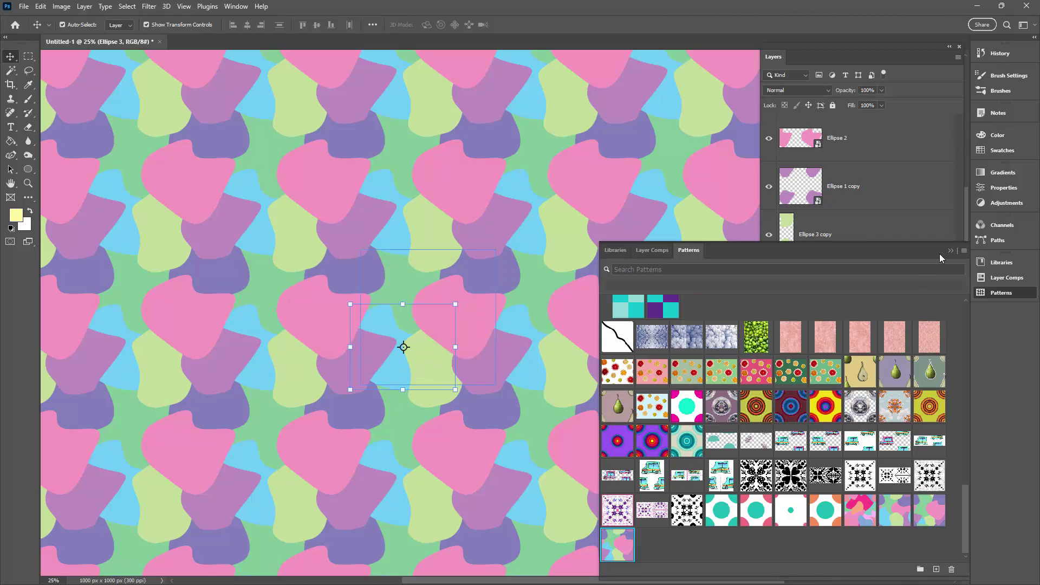
left_click(951, 251)
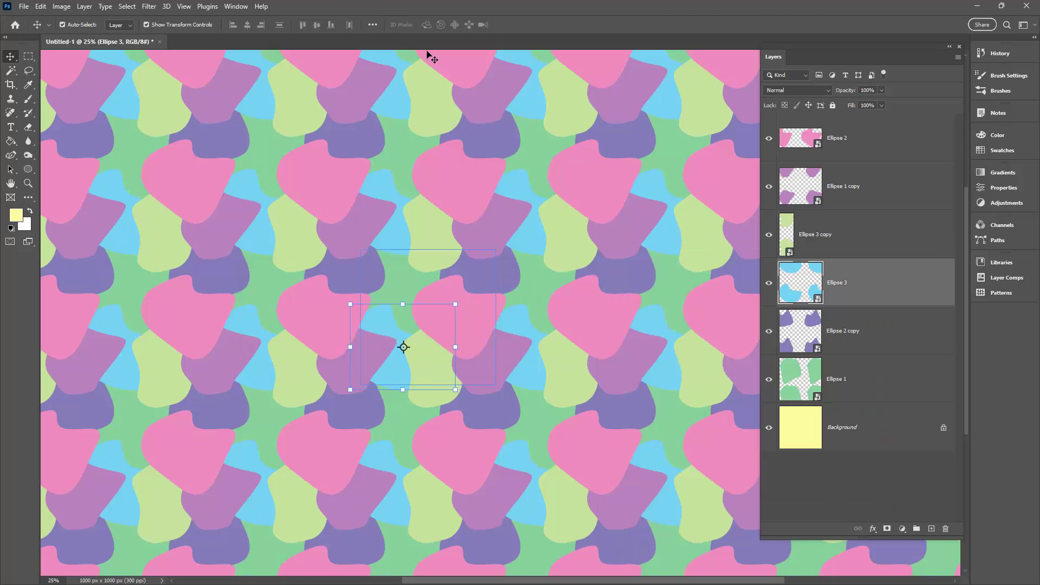
Turn off Pattern Preview in the View menu and select the pink Ellipse 2 layer.
left_click(183, 6)
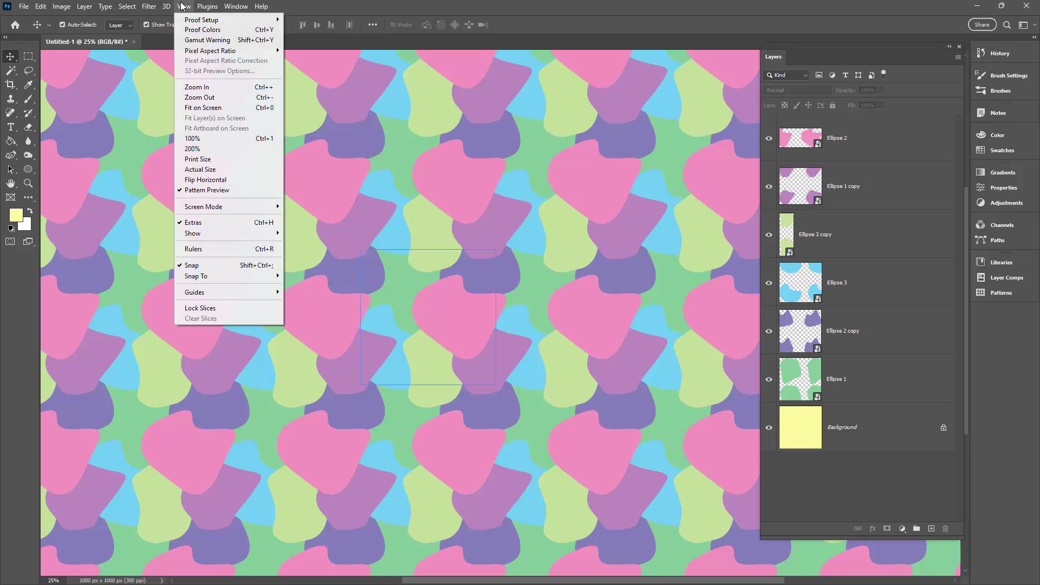
left_click(188, 190)
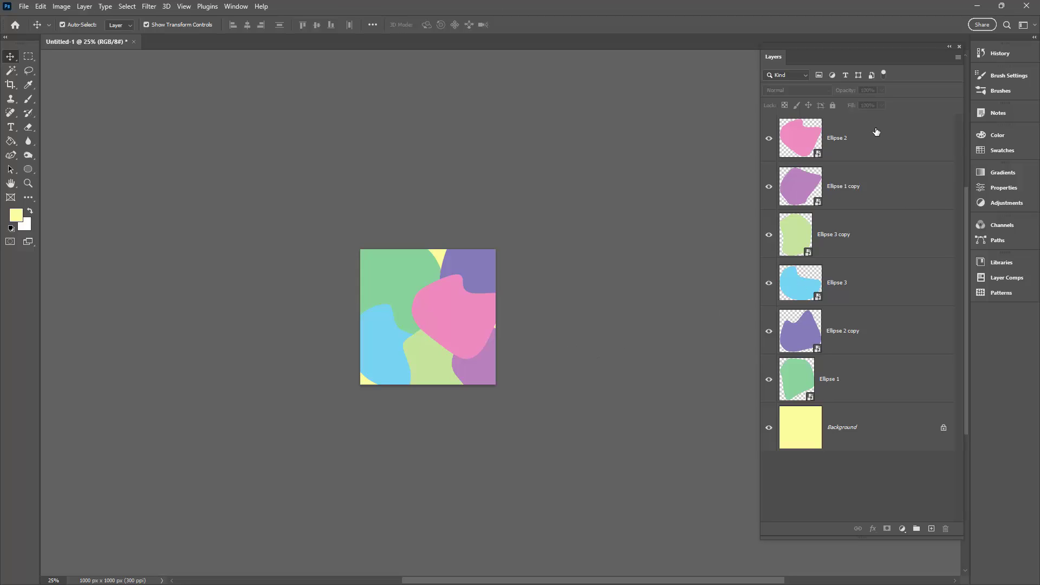
left_click(865, 142)
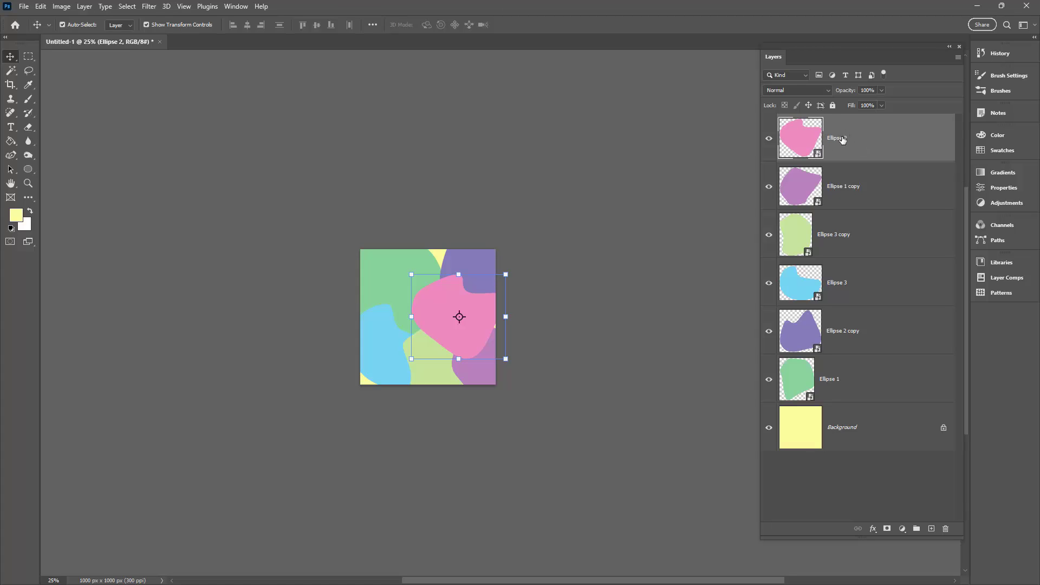
Add a Hue/Saturation 1 adjustment layer with Hue +86 to recolour all blobs, then collapse Properties.
left_click(85, 7)
mouse_move(171, 153)
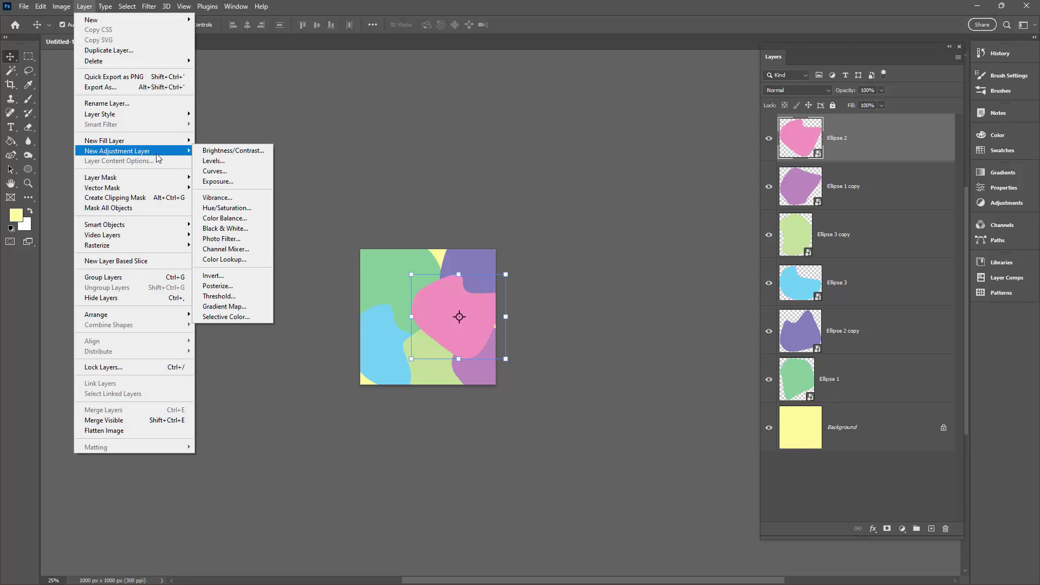
left_click(223, 208)
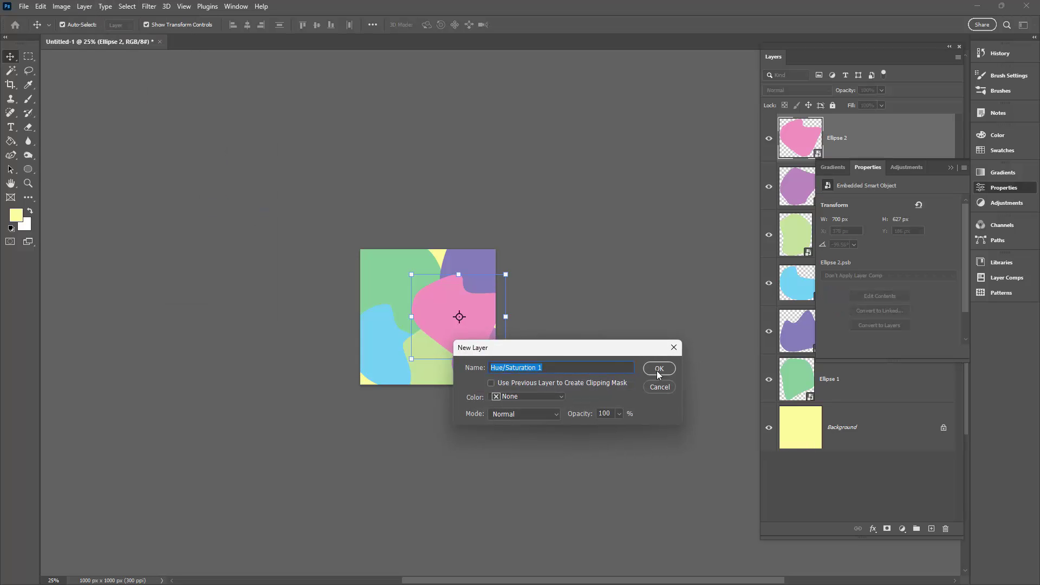
left_click(658, 370)
left_click_drag(885, 245, 928, 247)
left_click(951, 168)
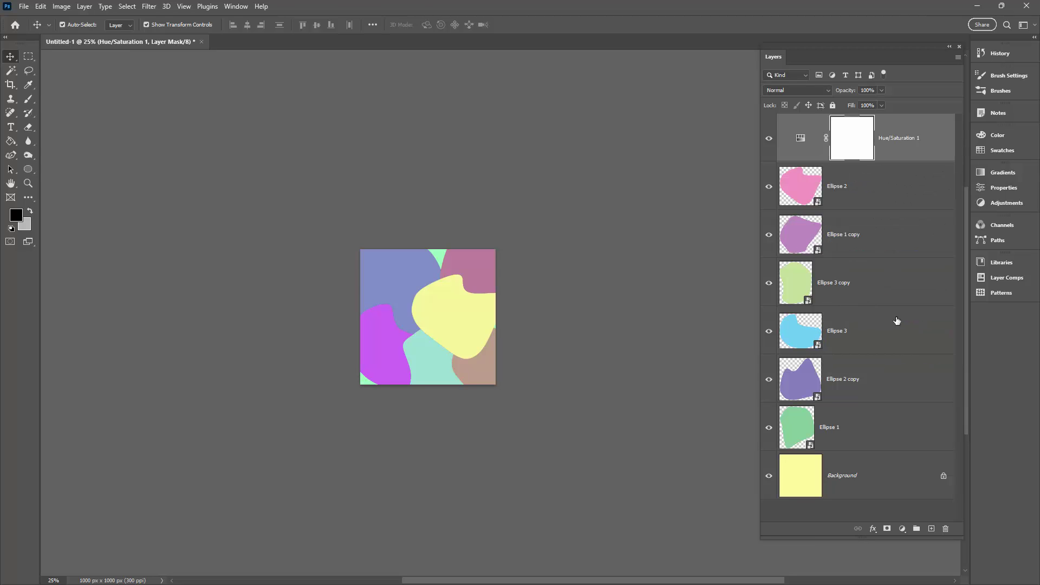
Turn on View > Pattern Preview, accepting the warning, to tile the blob design.
left_click(184, 6)
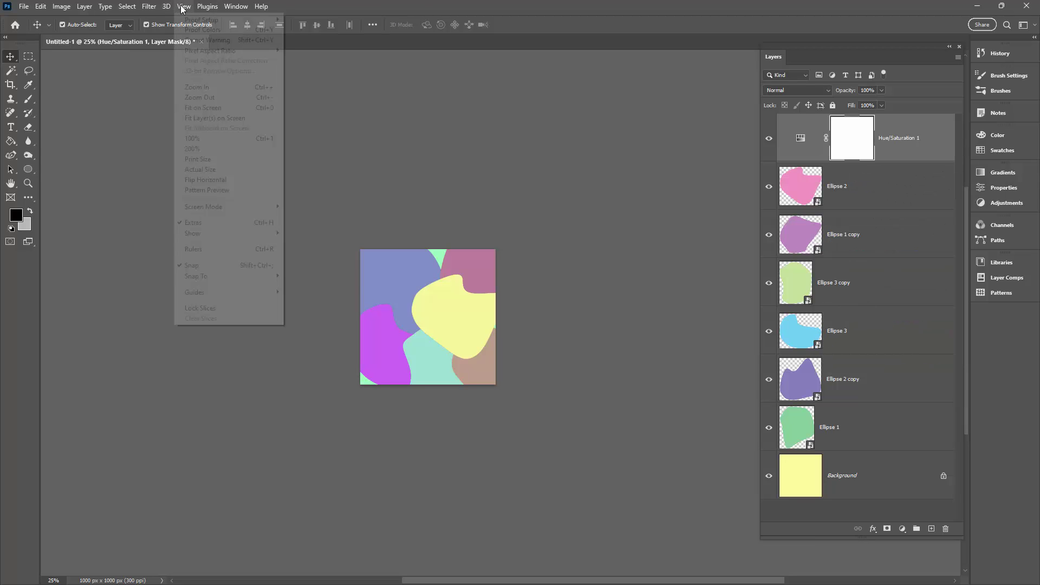
left_click(215, 191)
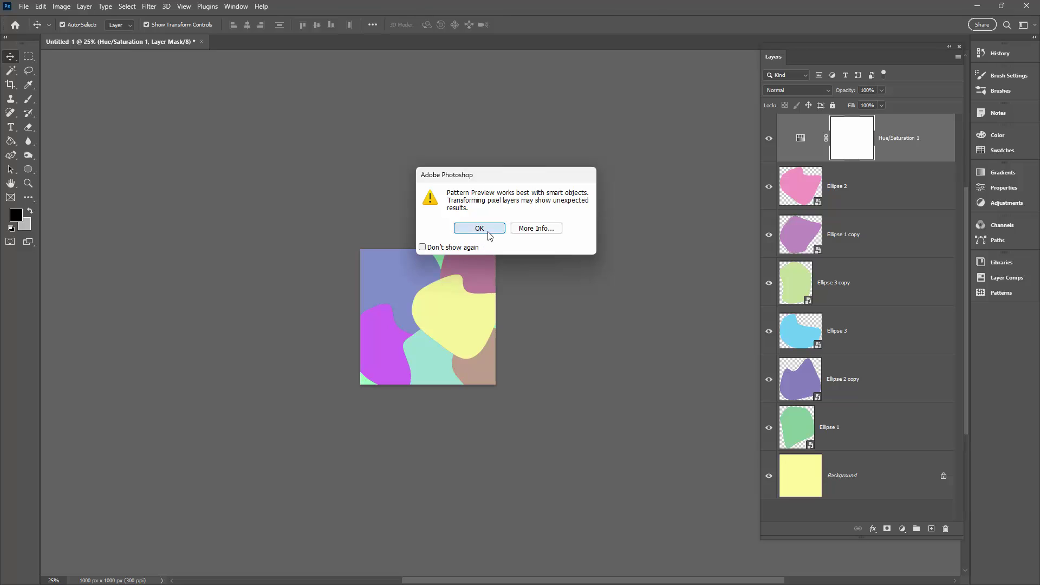
left_click(482, 228)
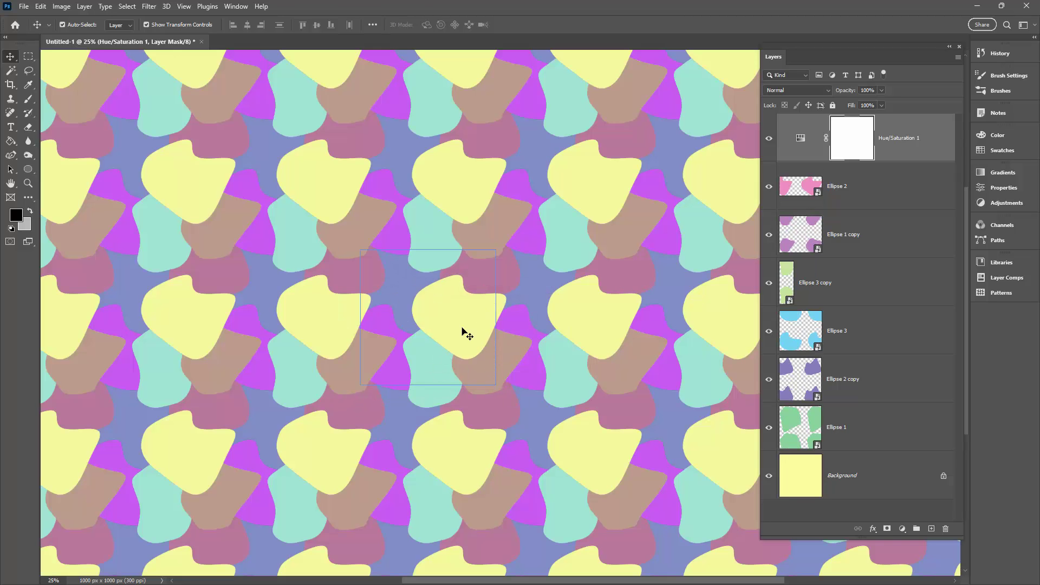
Toggle the Hue/Saturation layer off and on to compare, then target the adjustment.
left_click(769, 136)
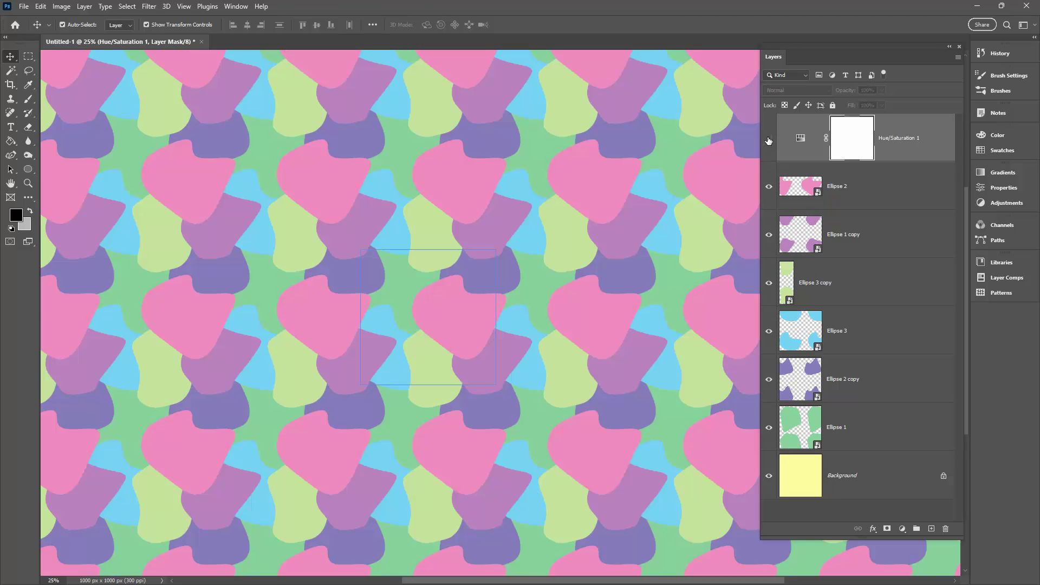
left_click(768, 140)
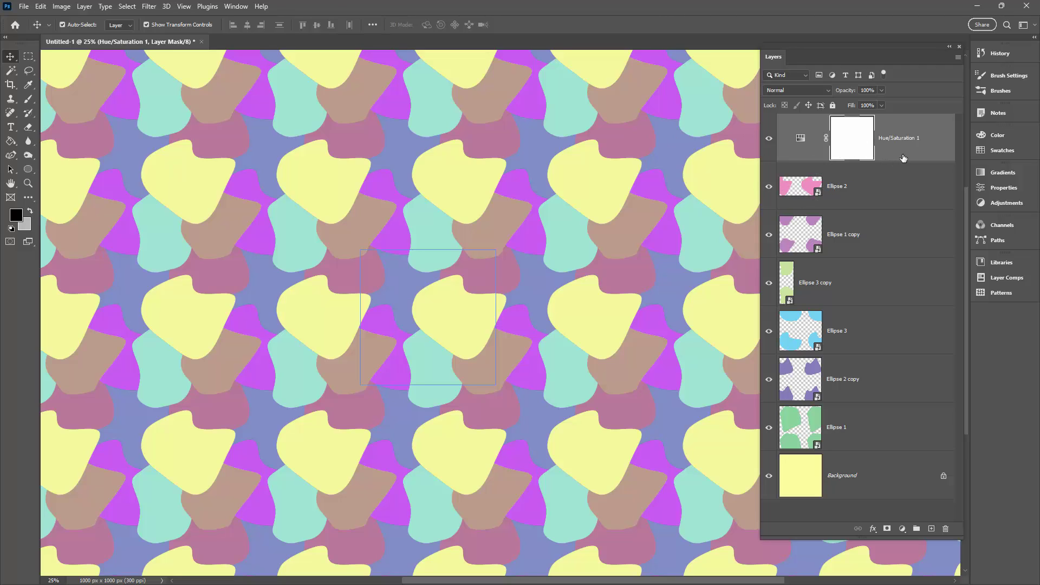
key("ctrl+2")
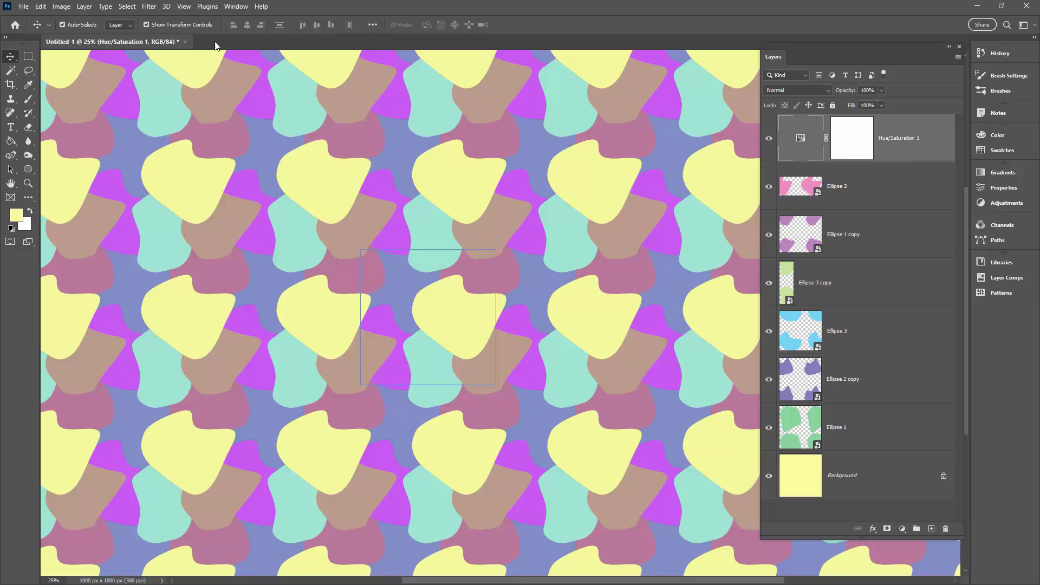
Clip the Hue/Saturation adjustment to Ellipse 2, compare unclipped, re-clip, and hide the Layers panel.
left_click(83, 7)
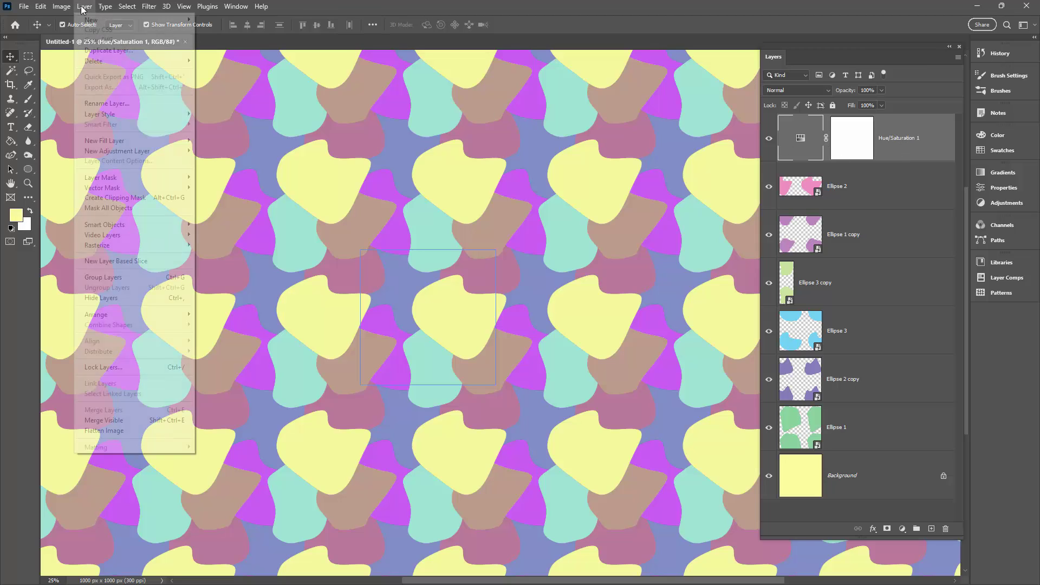
left_click(114, 197)
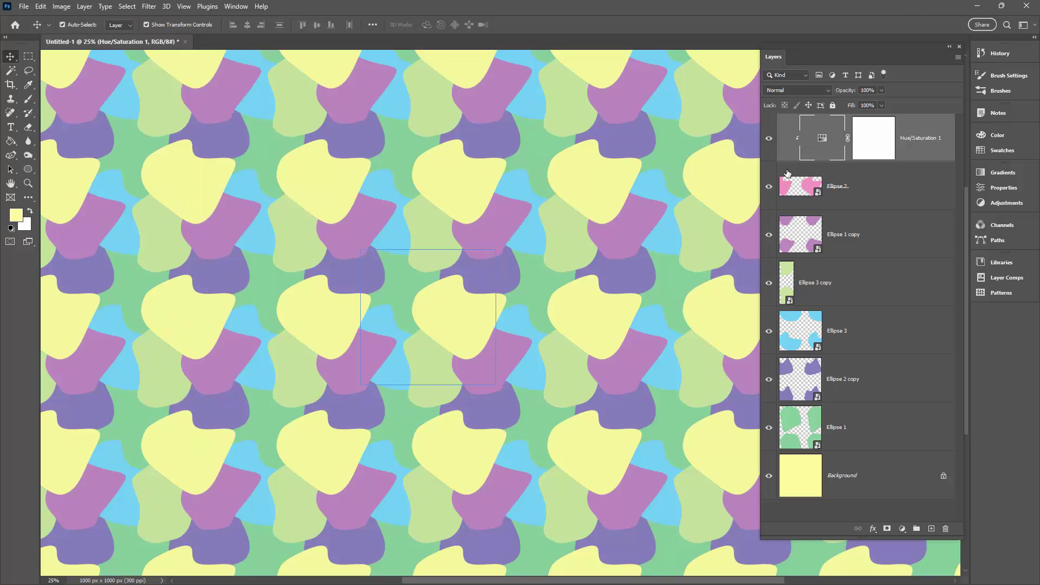
left_click(787, 173, "alt")
left_click(787, 172, "alt")
key("F7")
Turn off Pattern Preview and fit the tile to the window.
left_click(183, 6)
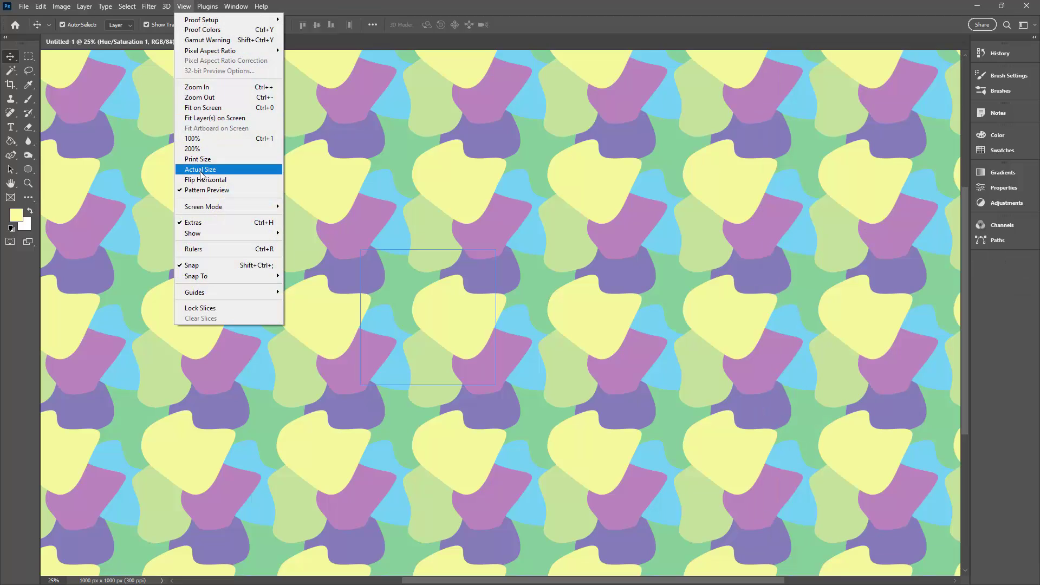
left_click(204, 190)
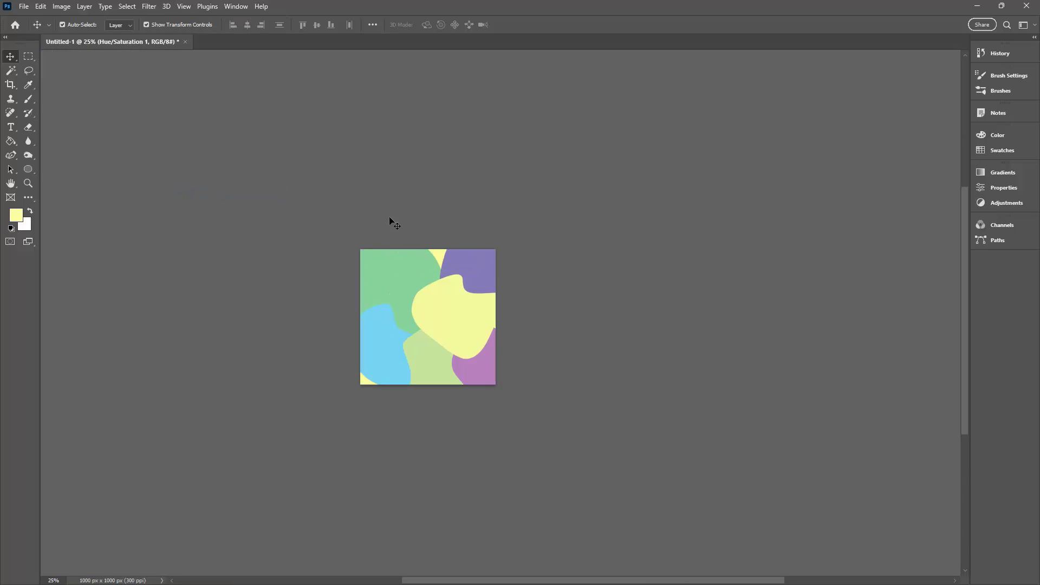
key("ctrl+0")
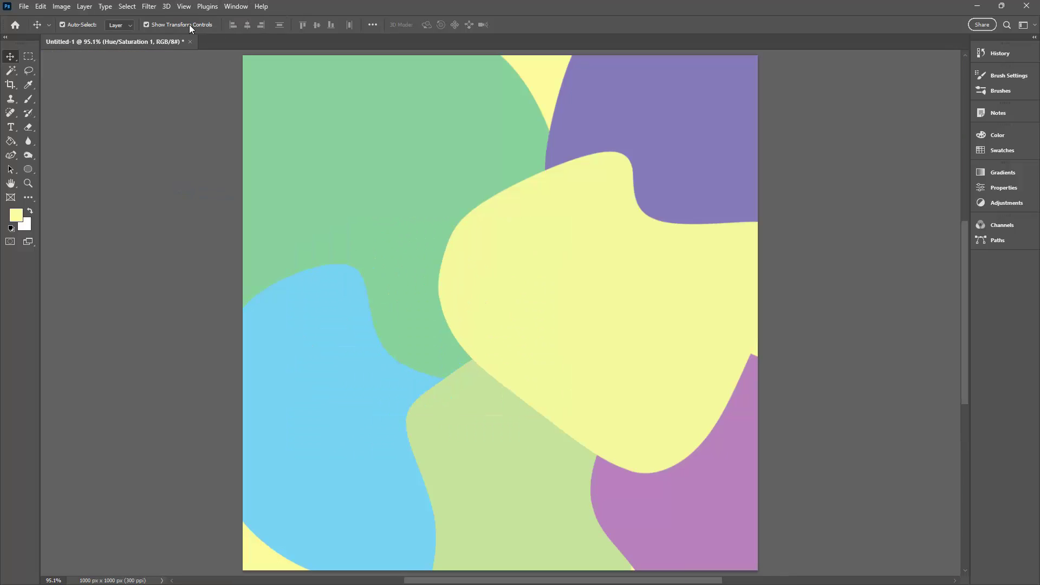
Create a new blank 3500 x 3500 px document from the Custom preset.
left_click(24, 6)
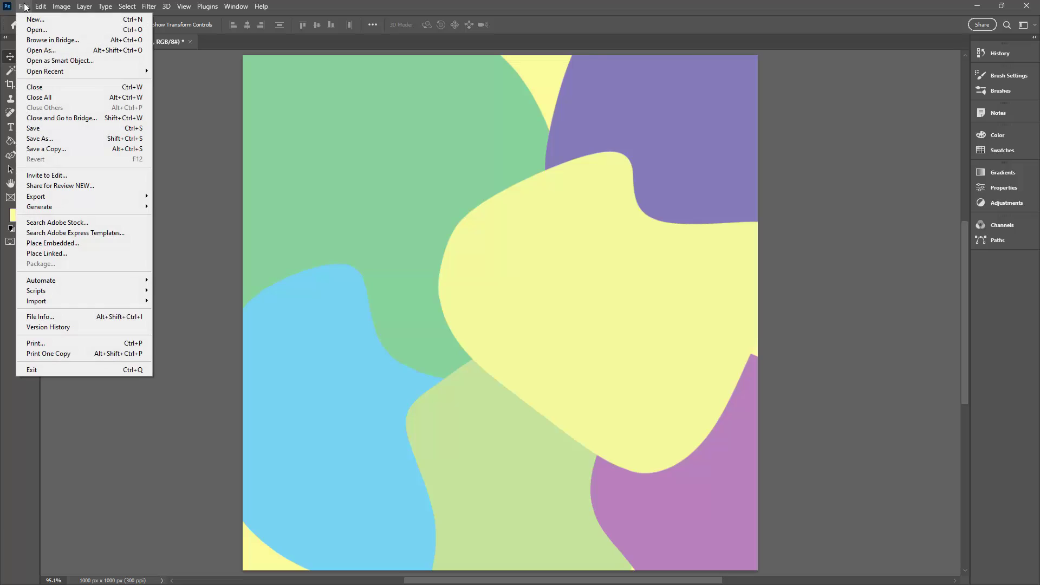
left_click(32, 20)
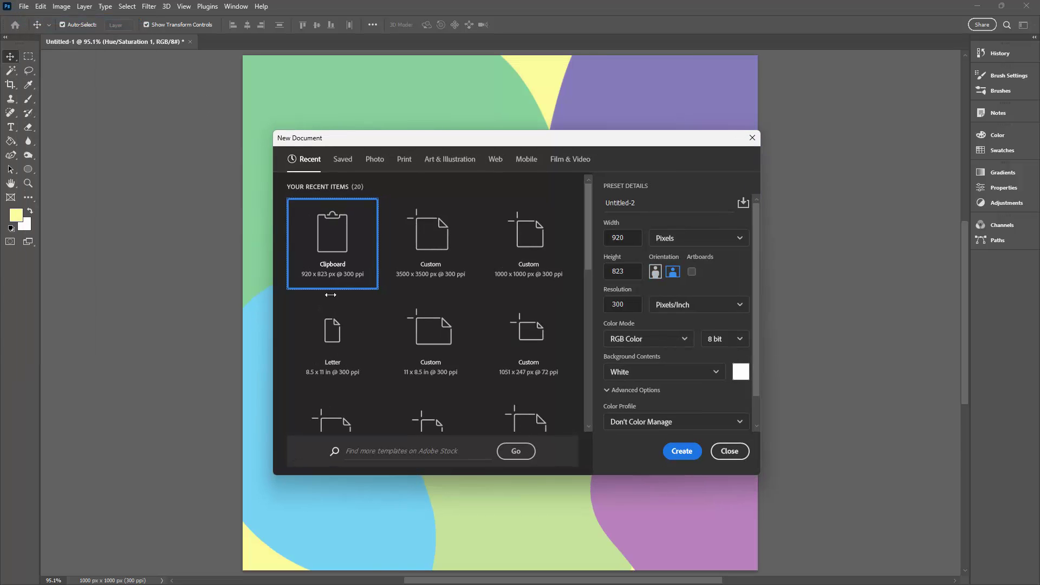
left_click(434, 283)
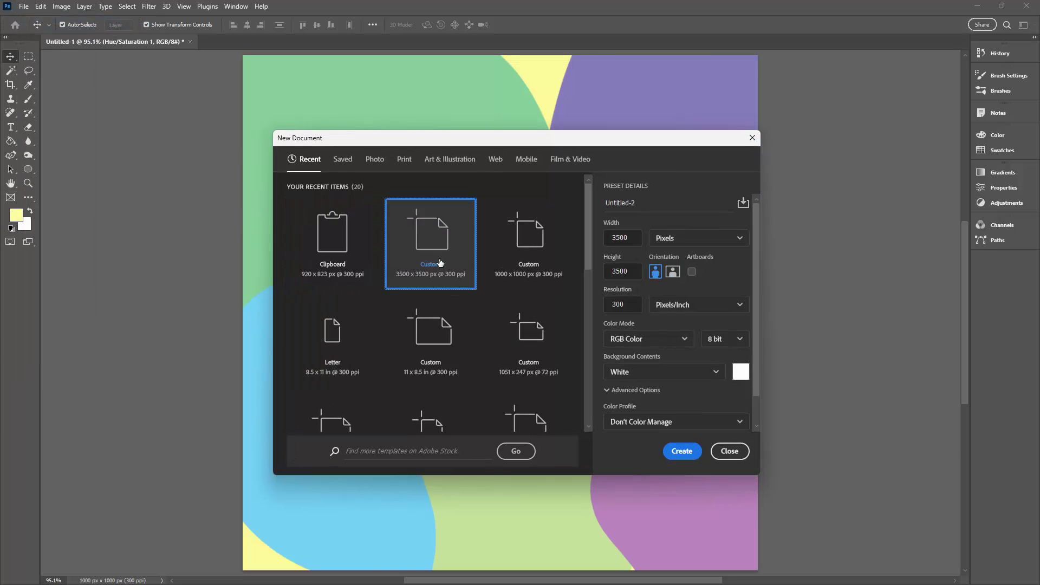
left_click(683, 452)
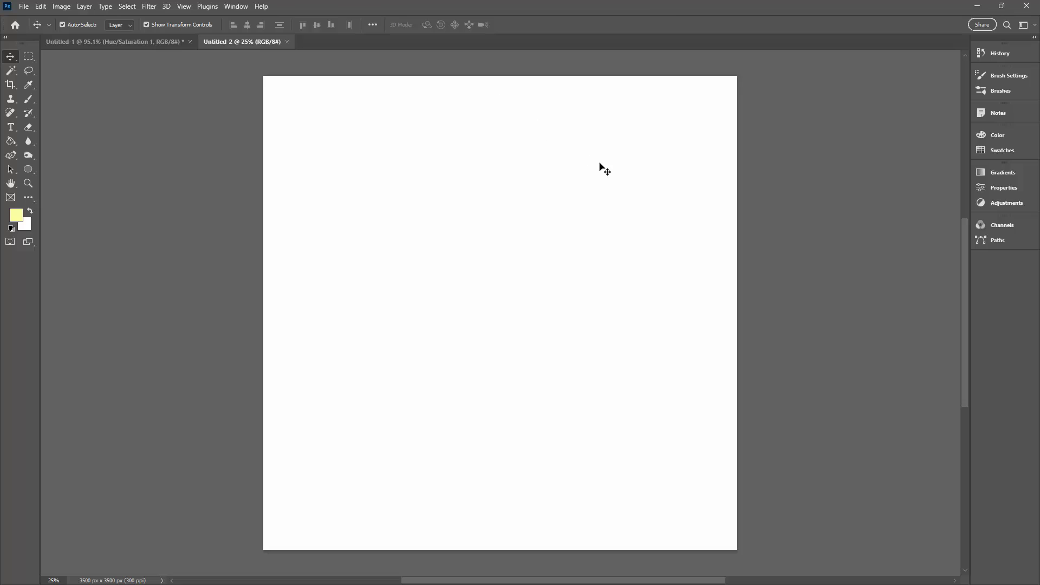
Show the Layers panel and add a new empty layer above Background.
left_click(242, 9)
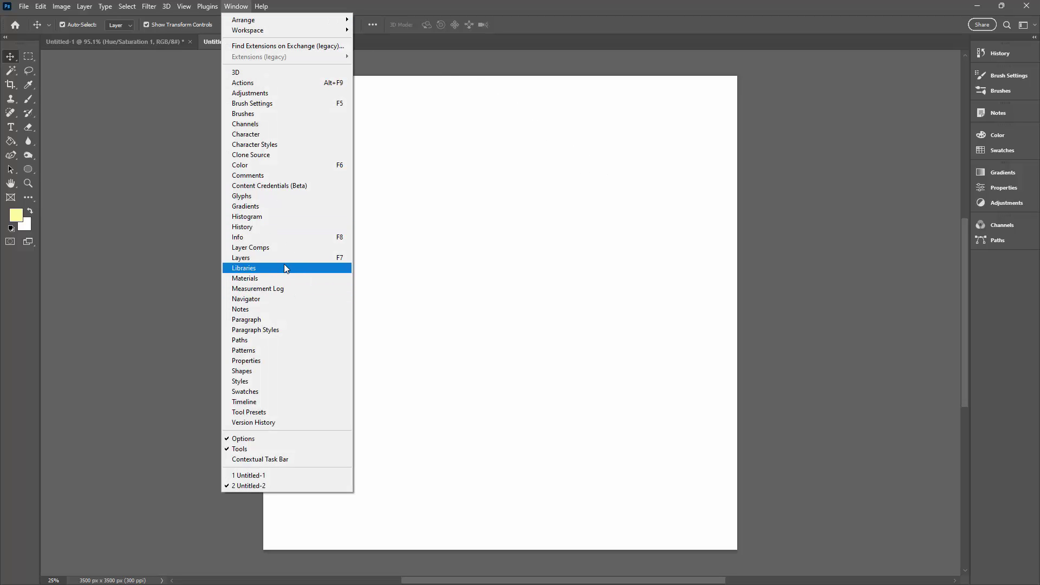
left_click(287, 259)
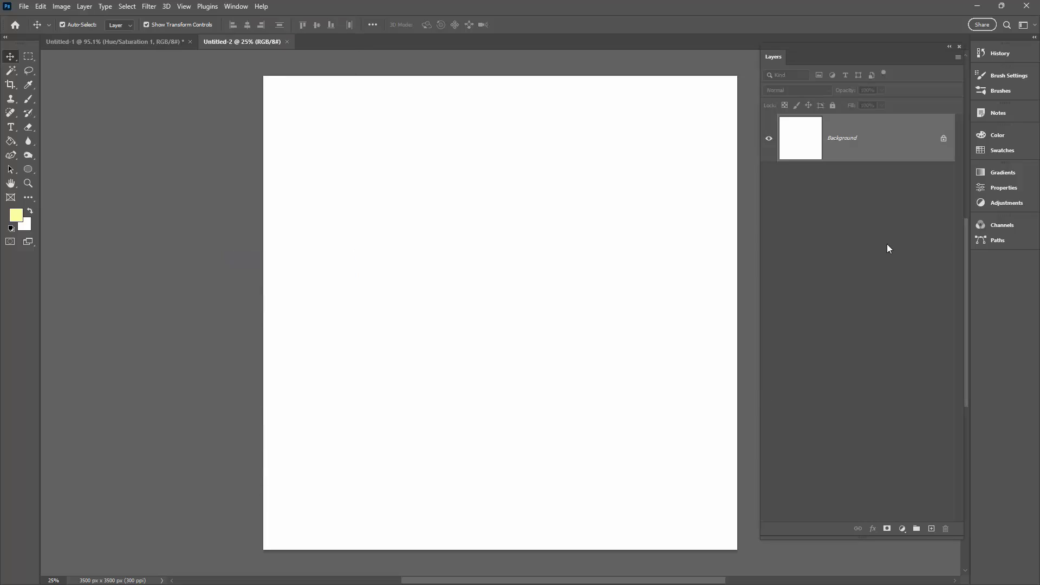
left_click(932, 529)
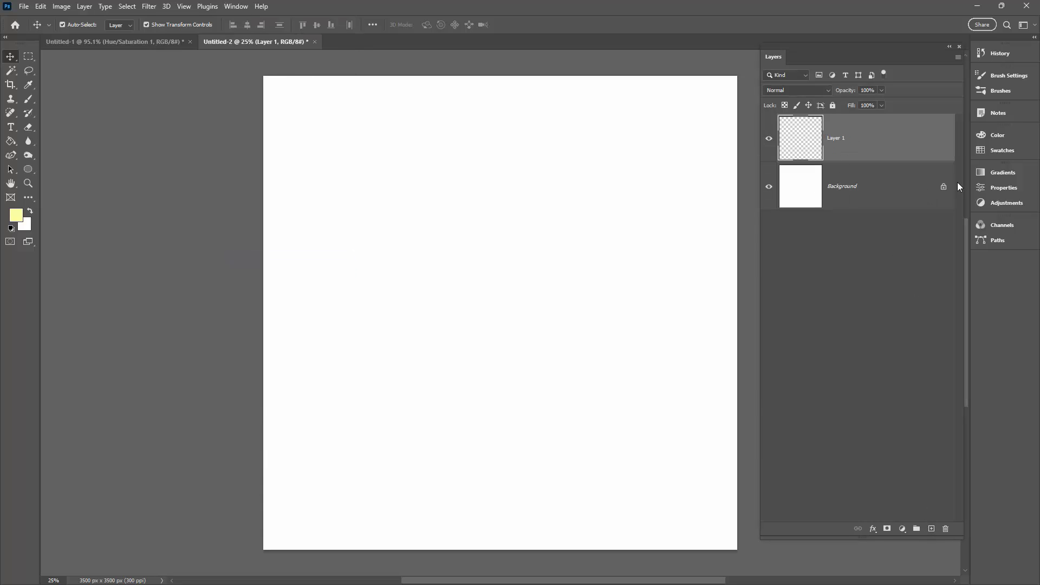
Fill the canvas from the Patterns panel, trying several blob patterns before settling on green and blue.
left_click(236, 7)
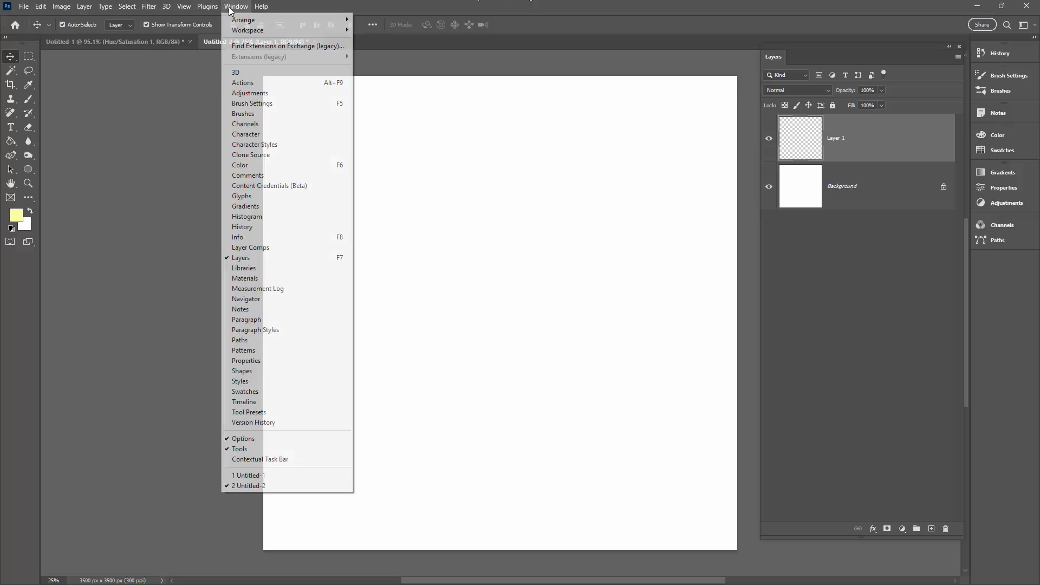
left_click(308, 351)
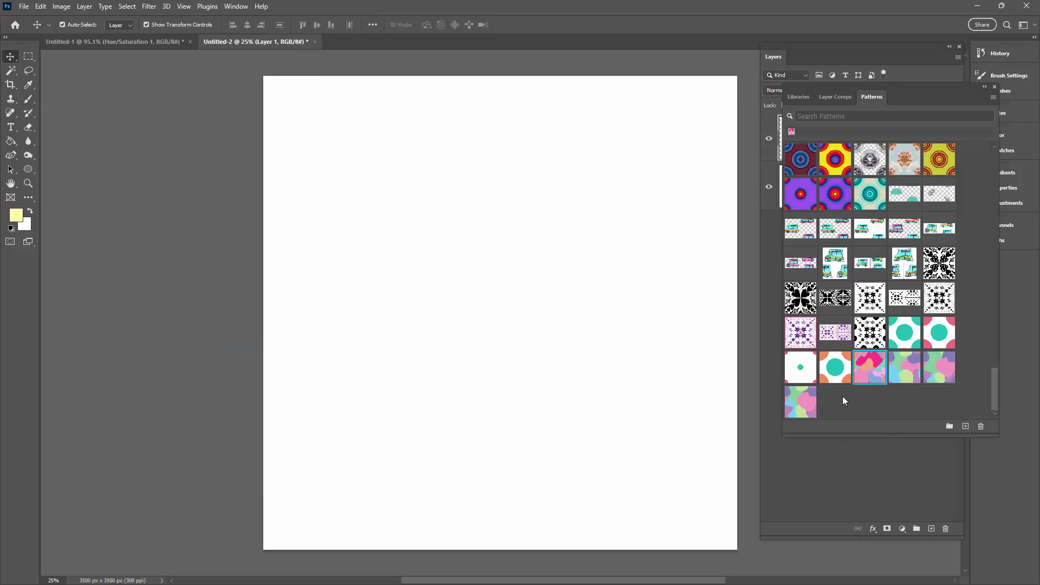
double_click(802, 404)
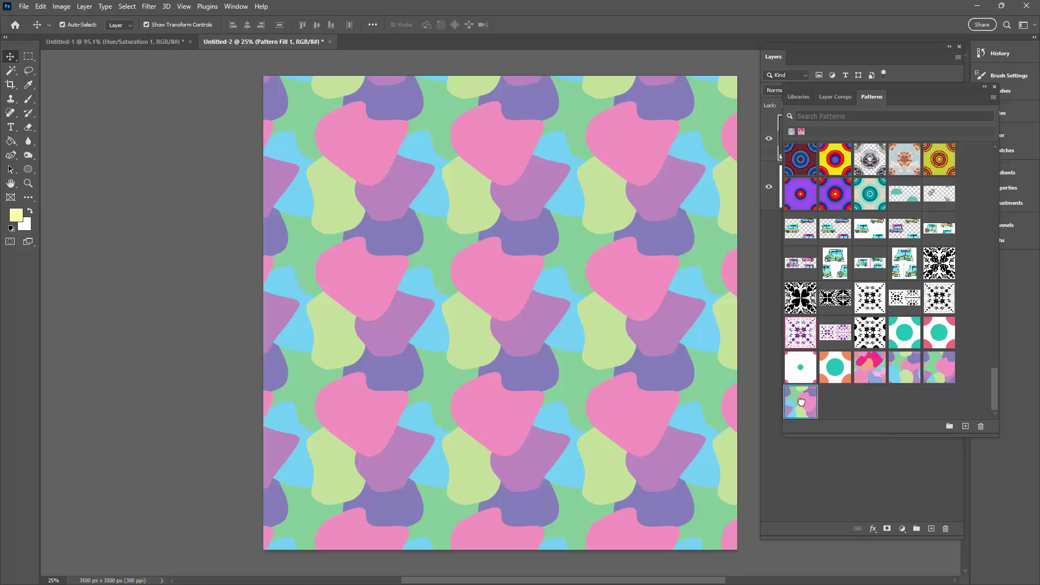
double_click(939, 370)
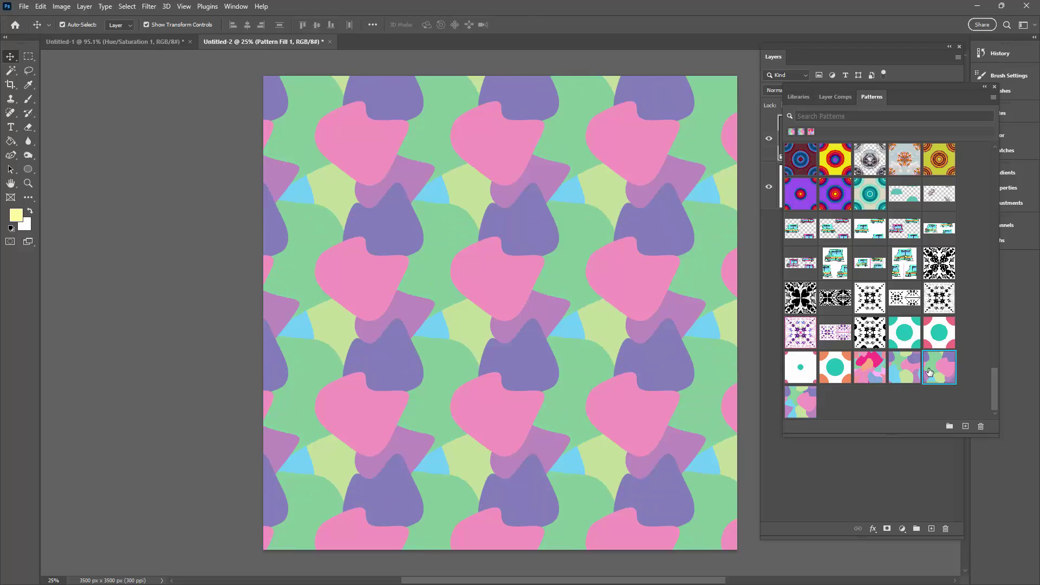
double_click(903, 372)
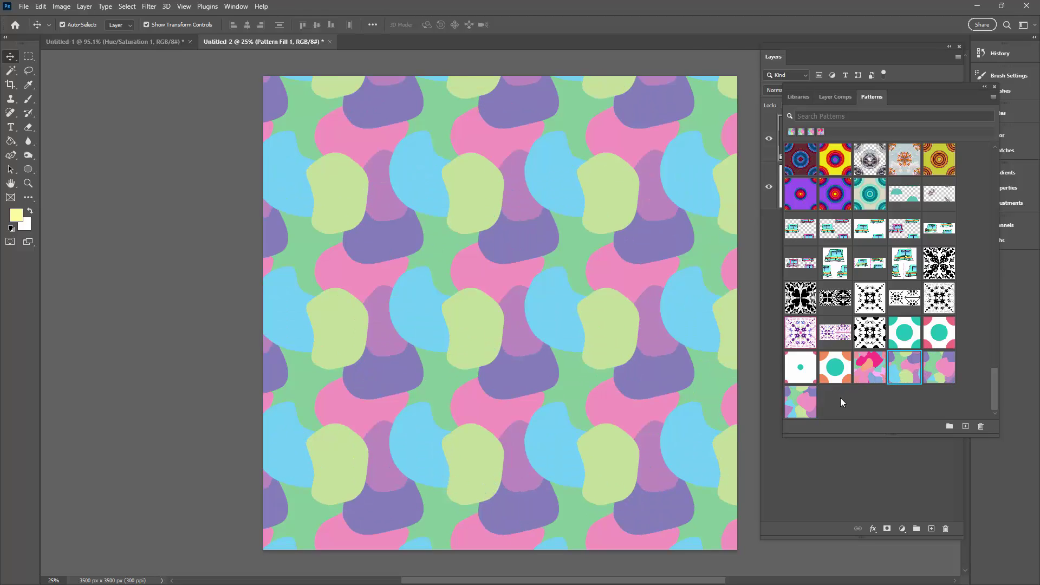
double_click(801, 401)
double_click(869, 366)
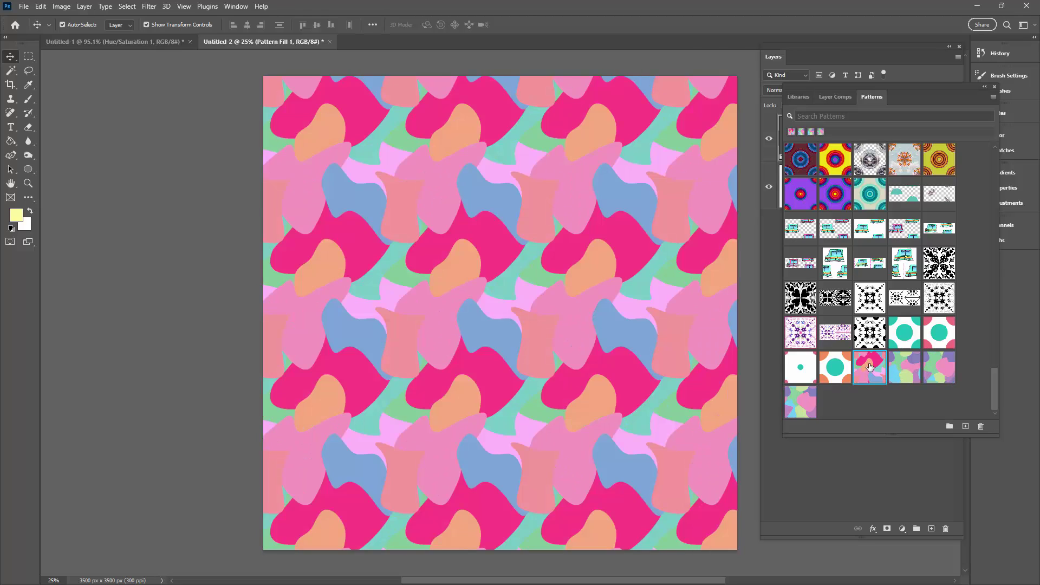
double_click(910, 367)
double_click(949, 372)
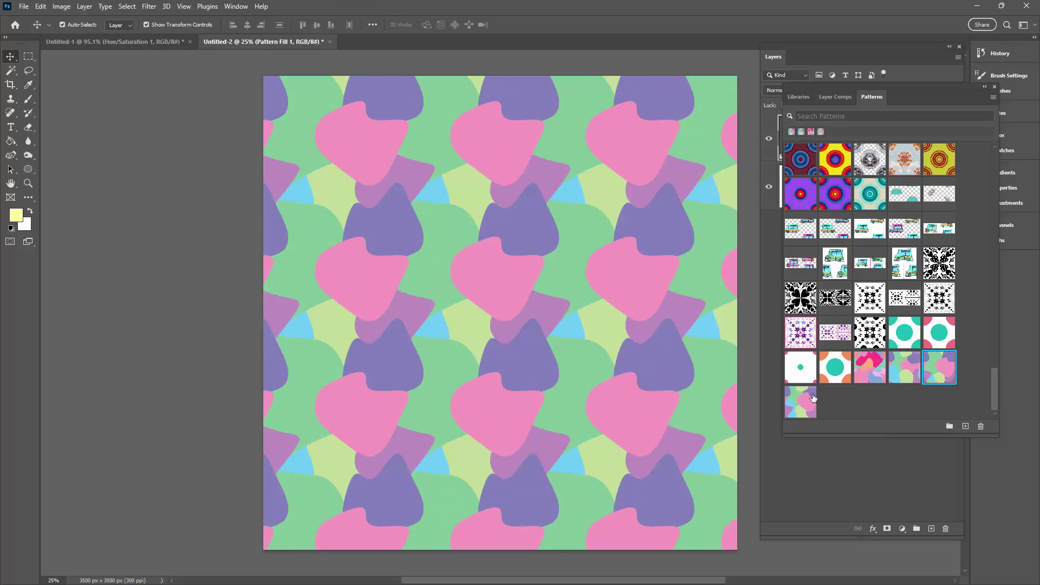
double_click(791, 401)
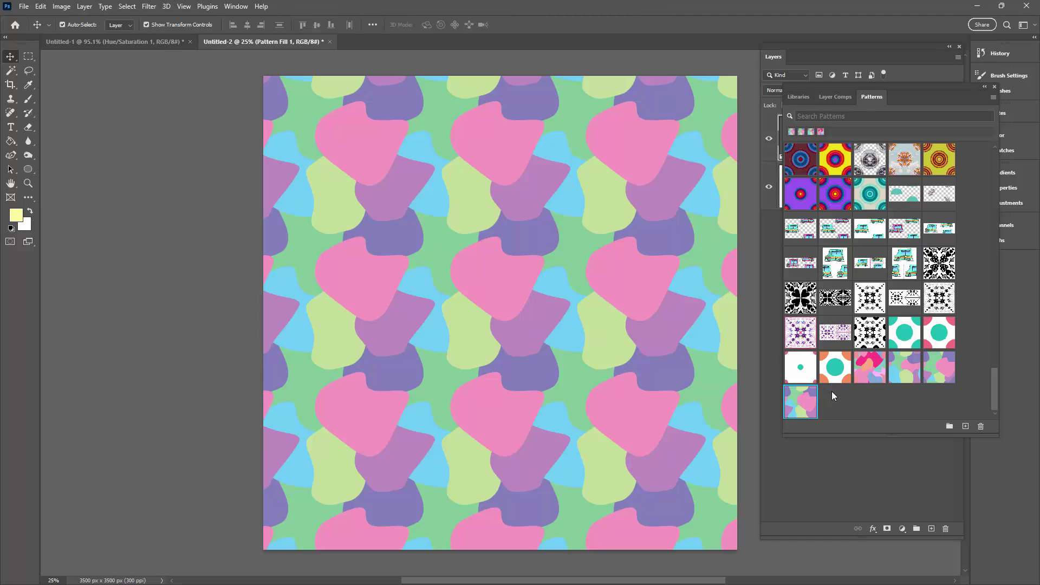